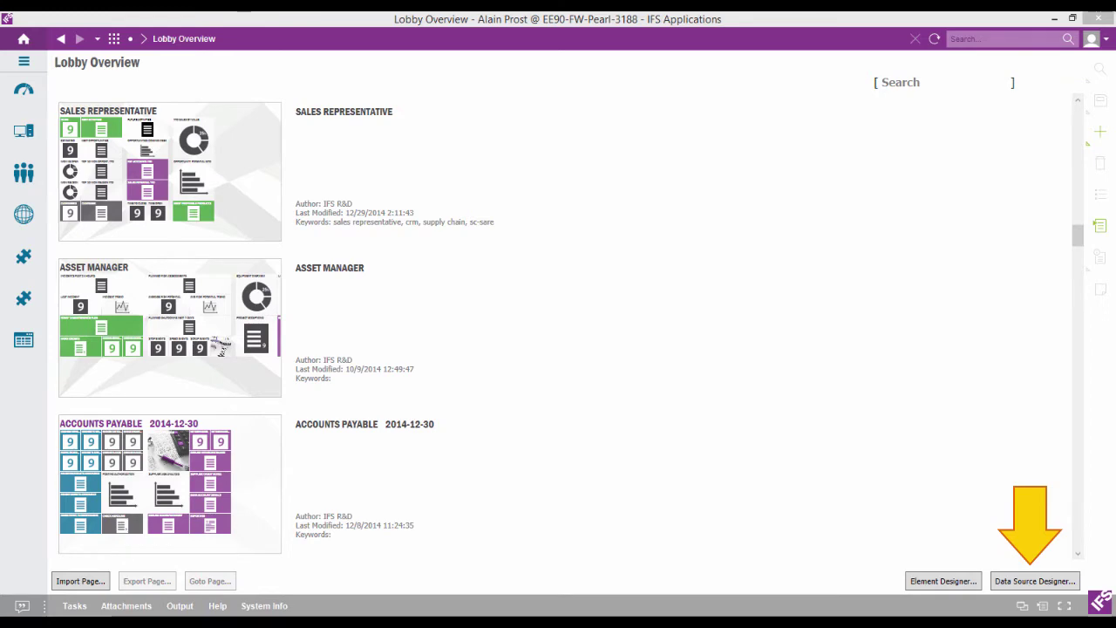
# Step: Launch the Data Source Designer and begin creating a new data source
pyautogui.click(1028, 581)
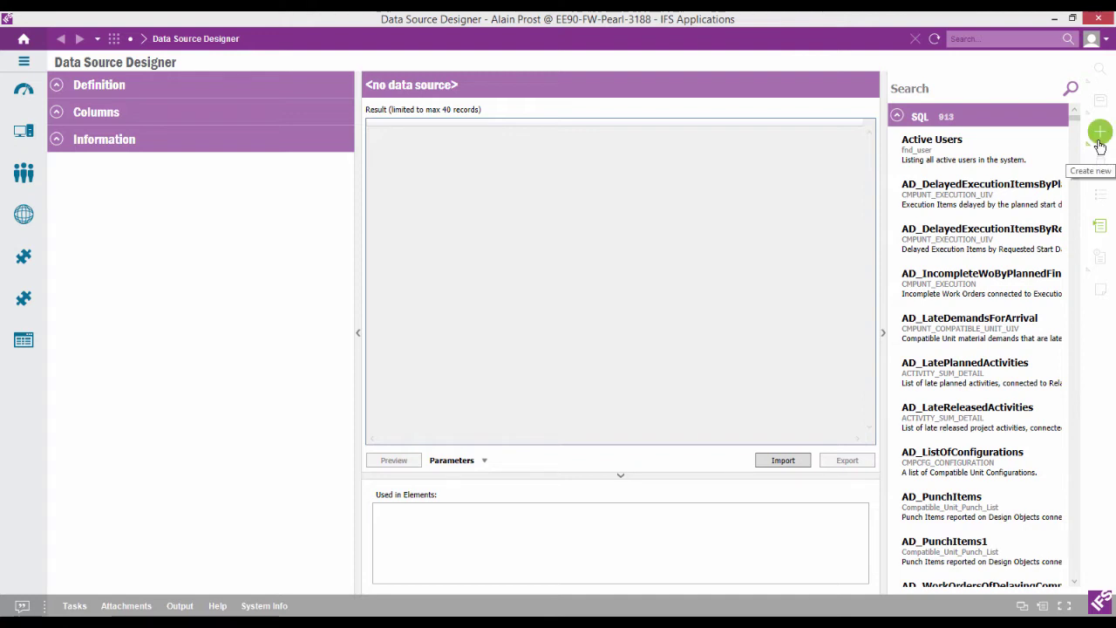
pyautogui.click(1099, 132)
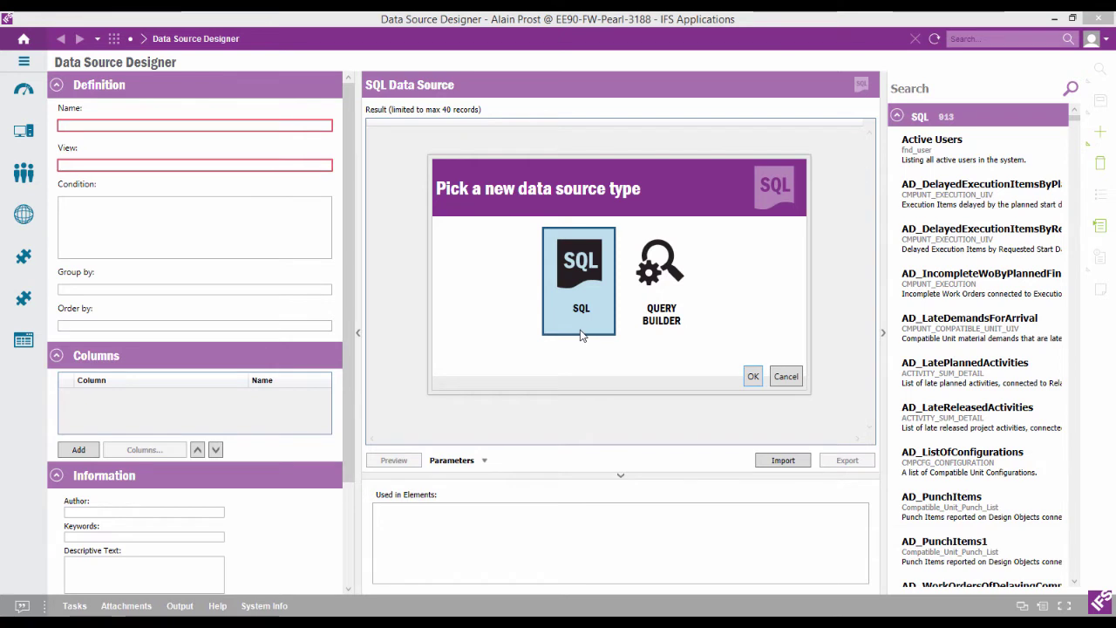
# Step: Confirm SQL as the source type and leave only the Definition section expanded
pyautogui.click(753, 376)
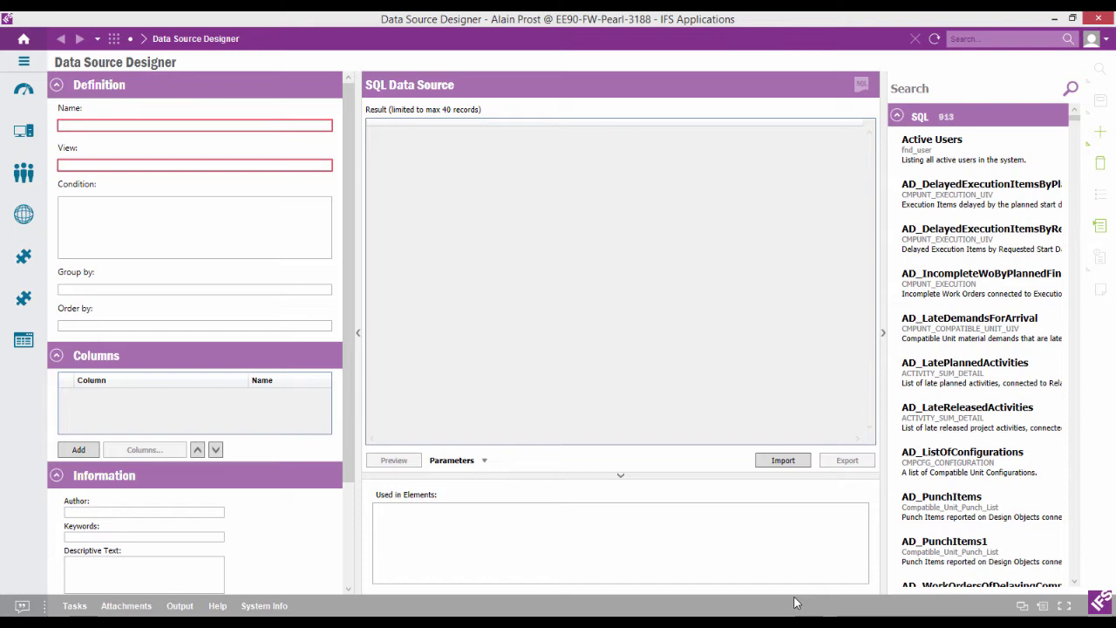
pyautogui.click(56, 85)
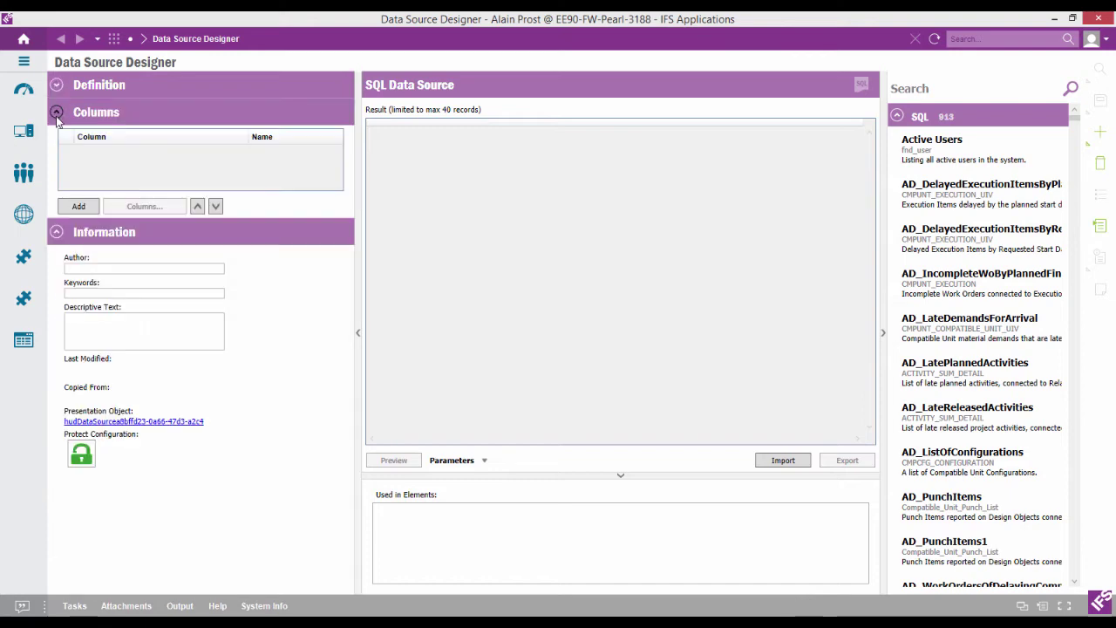
pyautogui.click(56, 112)
pyautogui.click(56, 140)
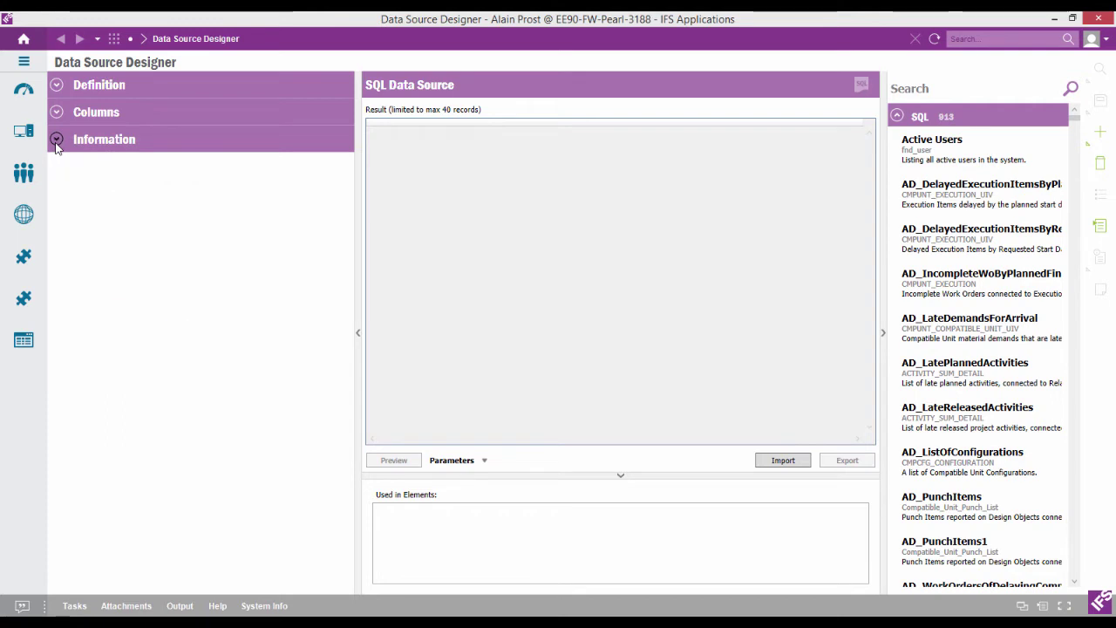
pyautogui.click(56, 85)
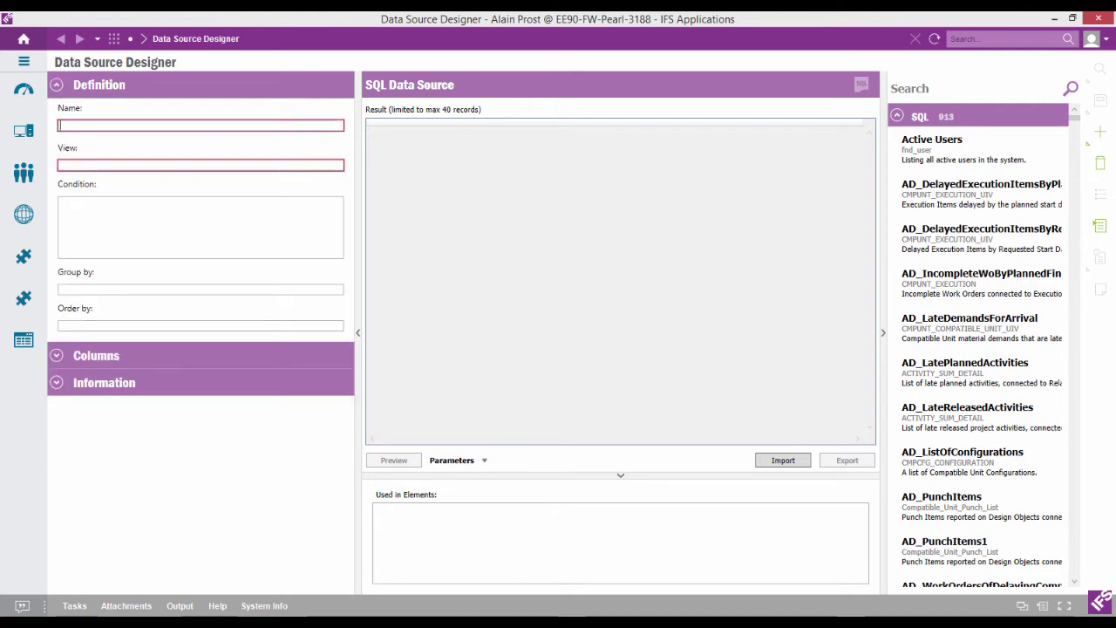
# Step: Name the source 'Demo Customer Orders' and set its view to CUSTOMER_ORDER_LINE
pyautogui.write('Demo Customer Orders')
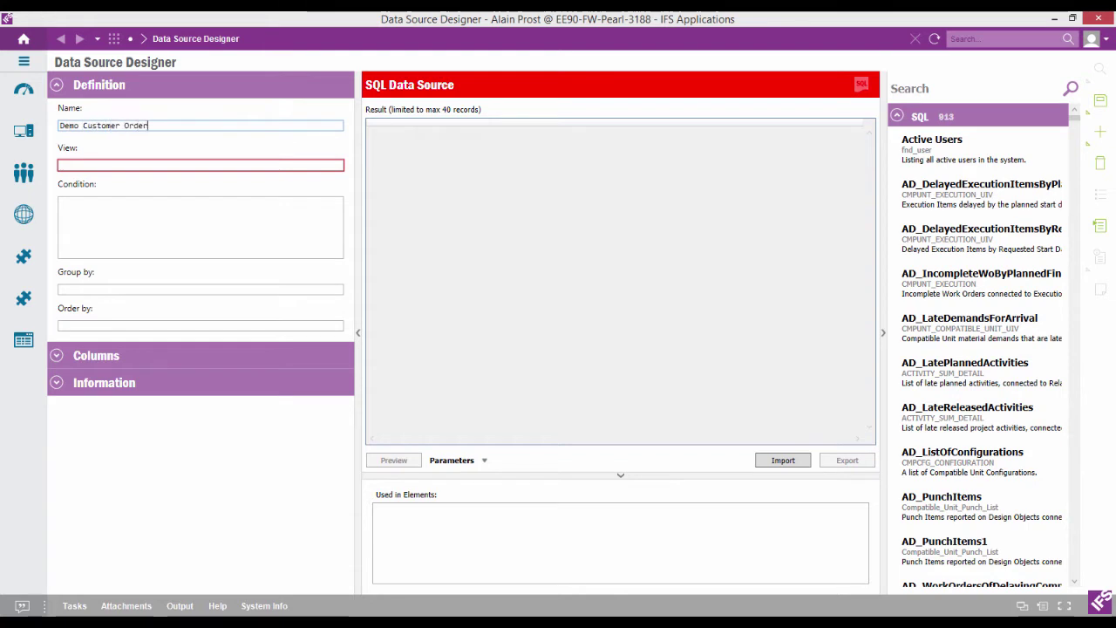
pyautogui.click(59, 164)
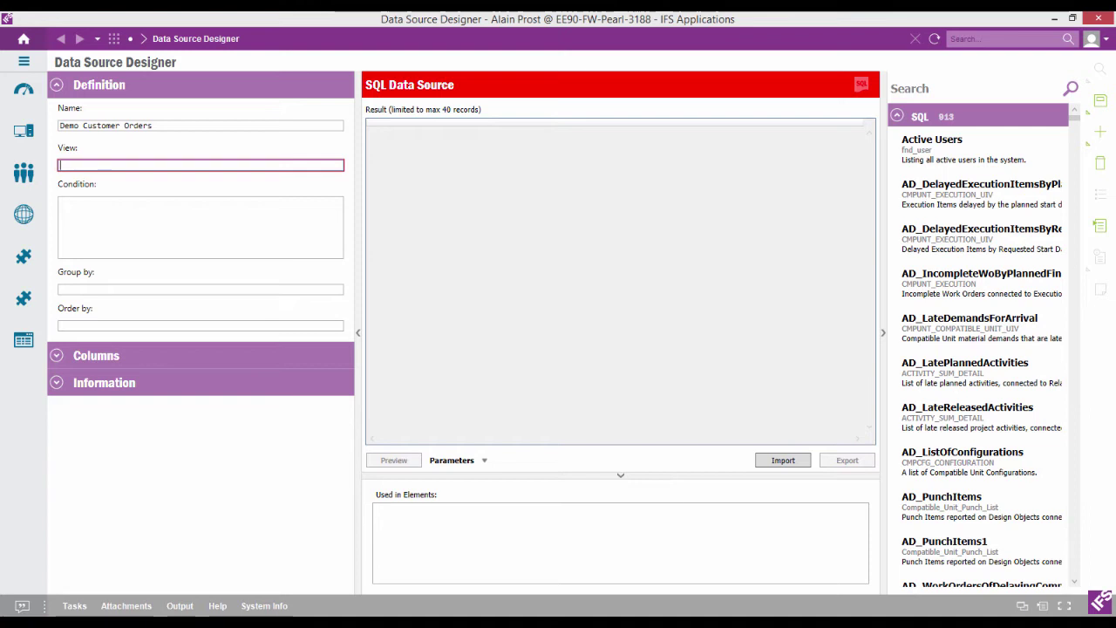
pyautogui.write('CUSTOMER_ORDER_LINE')
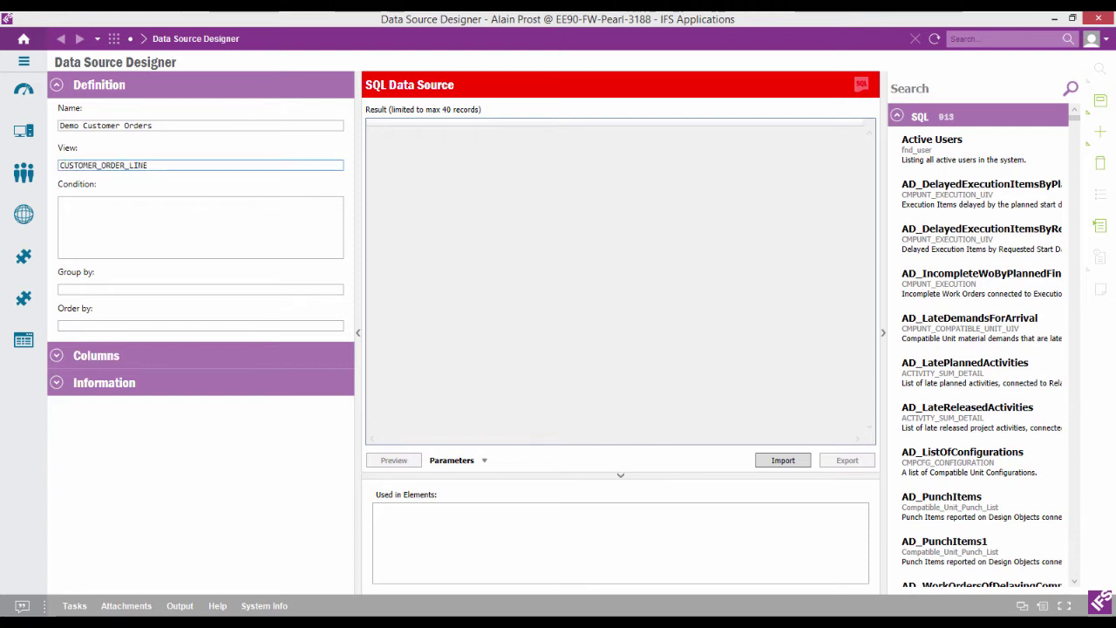
# Step: Enter the condition STATE = 'Released', leave Group by and Order by empty, and show Columns
pyautogui.click(201, 226)
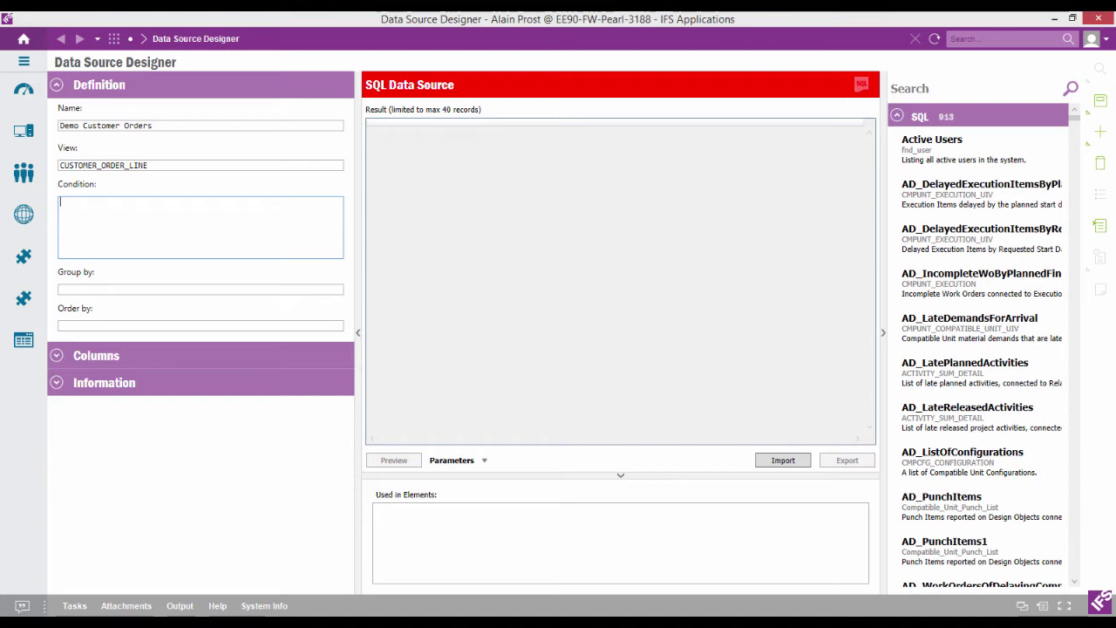
pyautogui.write("STATE = 'Released'")
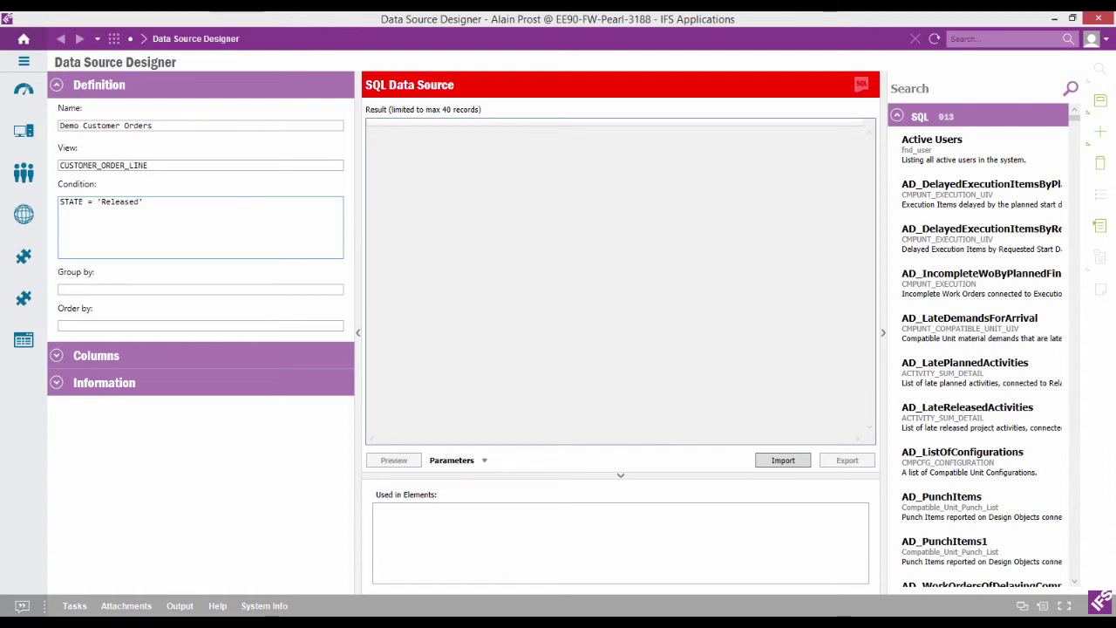
pyautogui.click(201, 289)
pyautogui.click(200, 325)
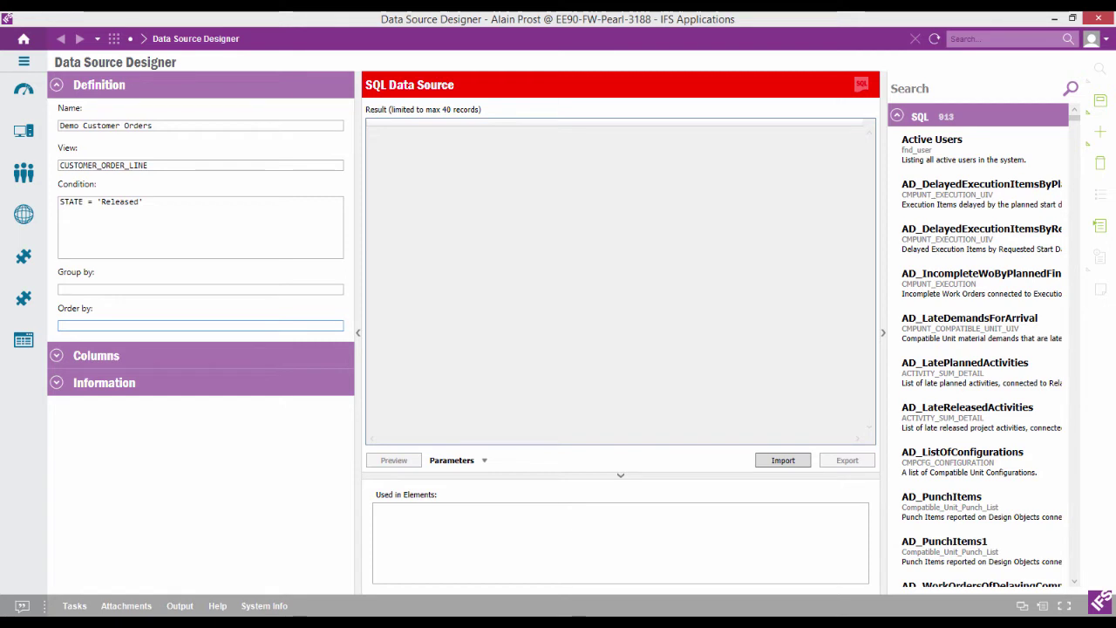
pyautogui.click(57, 356)
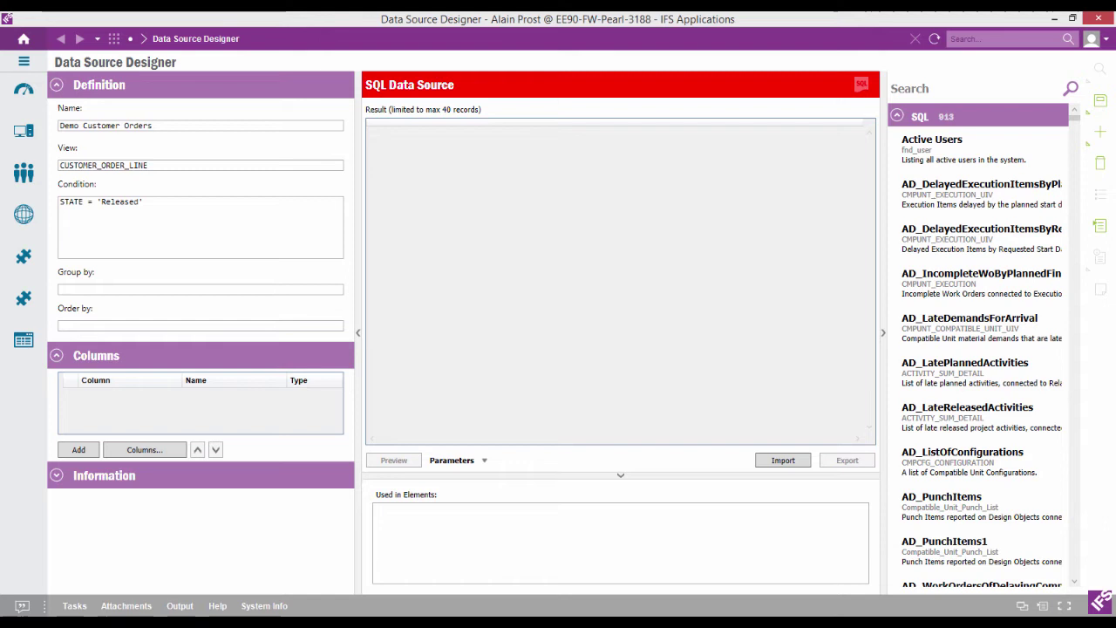
# Step: Add an ORDER_NO column with display name Order Number, keeping its type as Text
pyautogui.click(77, 451)
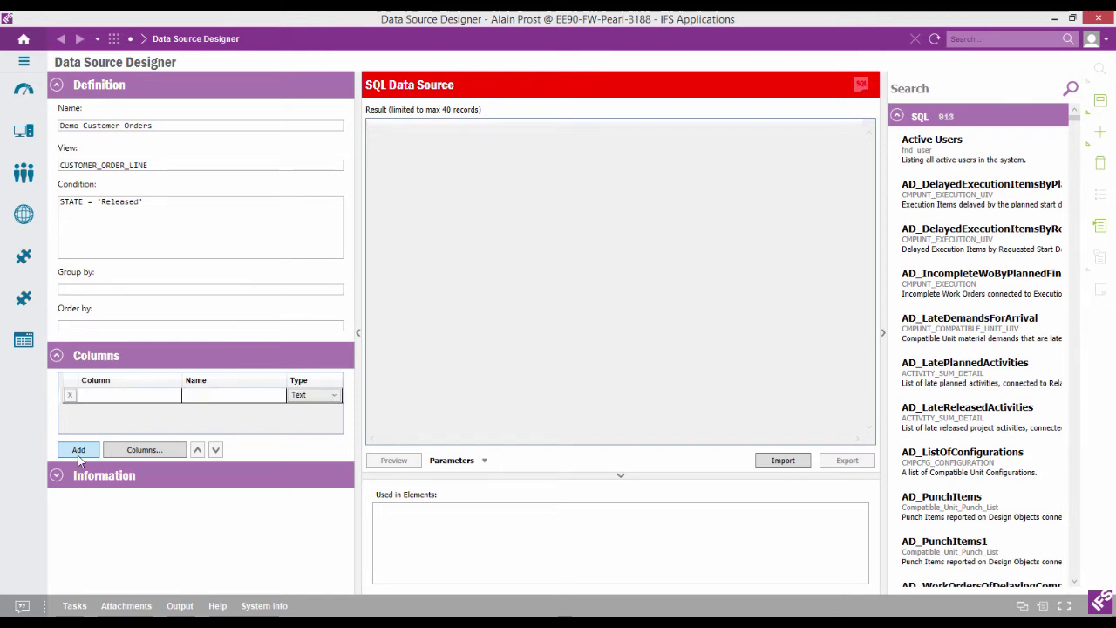
pyautogui.click(100, 396)
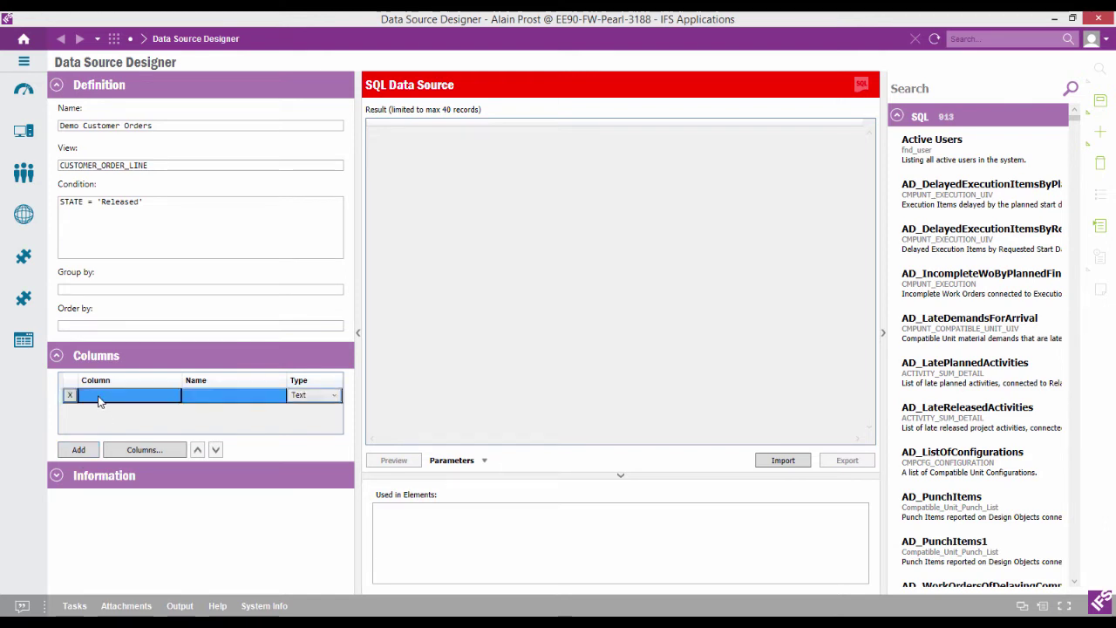
pyautogui.click(90, 398)
pyautogui.write('OR')
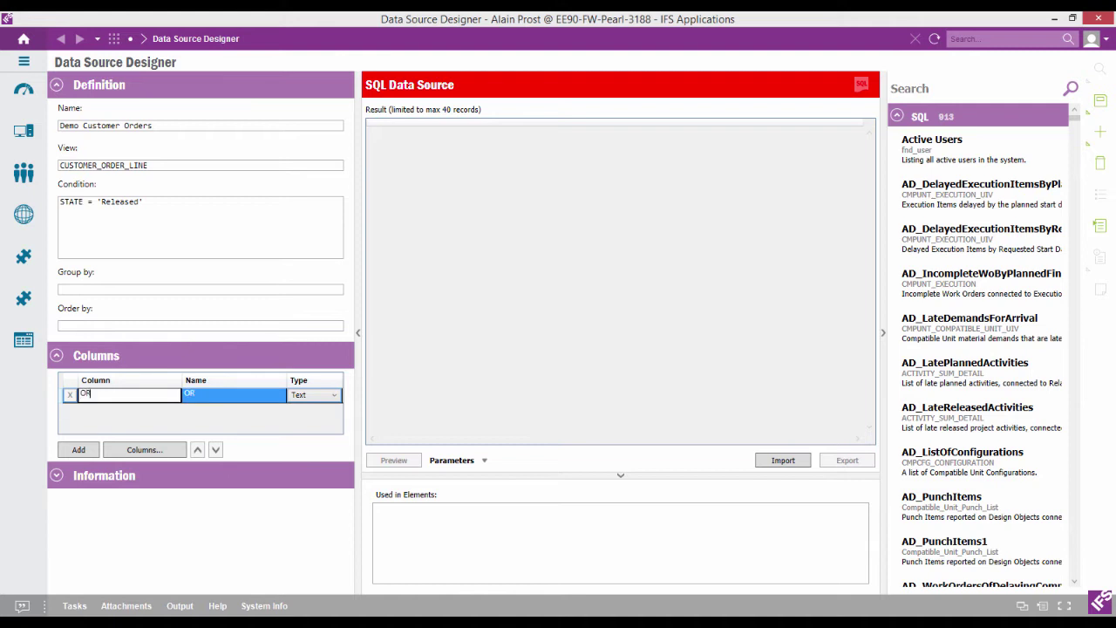
pyautogui.write('DER_NO')
pyautogui.click(233, 394)
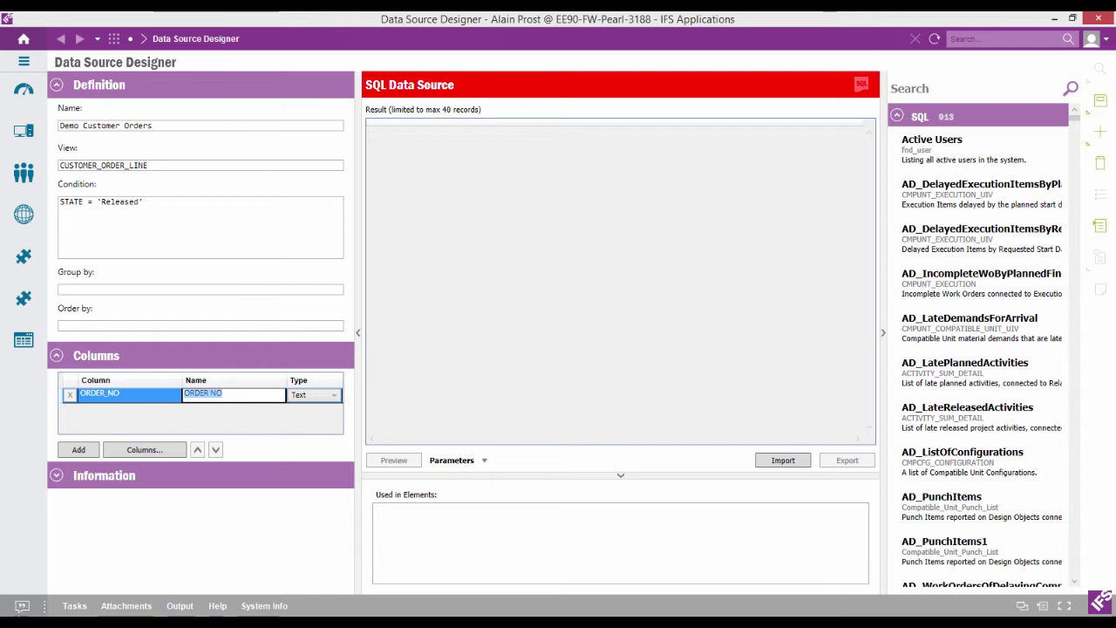
pyautogui.write('Order Number')
pyautogui.press('Tab')
pyautogui.press('Escape')
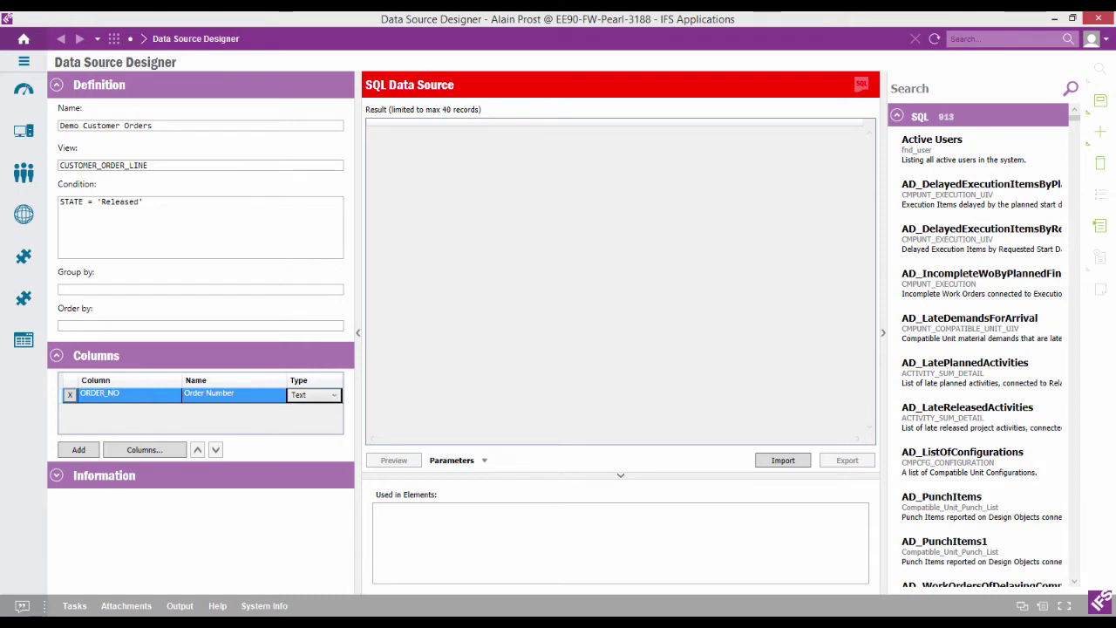
pyautogui.click(164, 451)
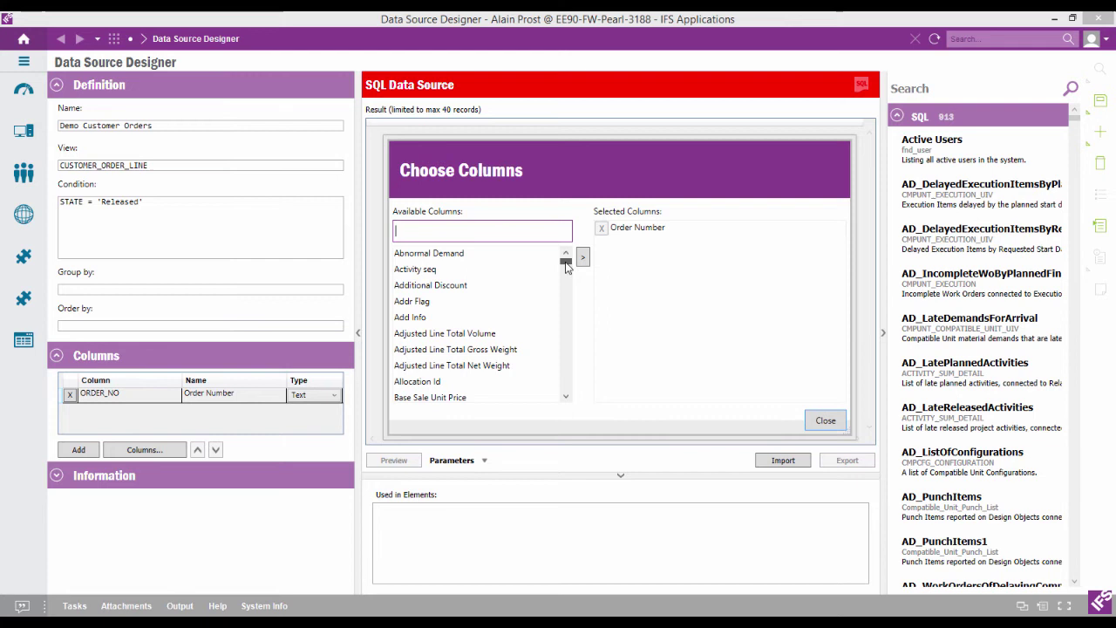
# Step: Add the Customer No and State view columns by searching 'Custome' and 'sta'
pyautogui.moveTo(565, 259)
pyautogui.mouseDown()
pyautogui.moveTo(566, 311)
pyautogui.moveTo(566, 258)
pyautogui.mouseUp()
pyautogui.write('Custome')
pyautogui.click(554, 285)
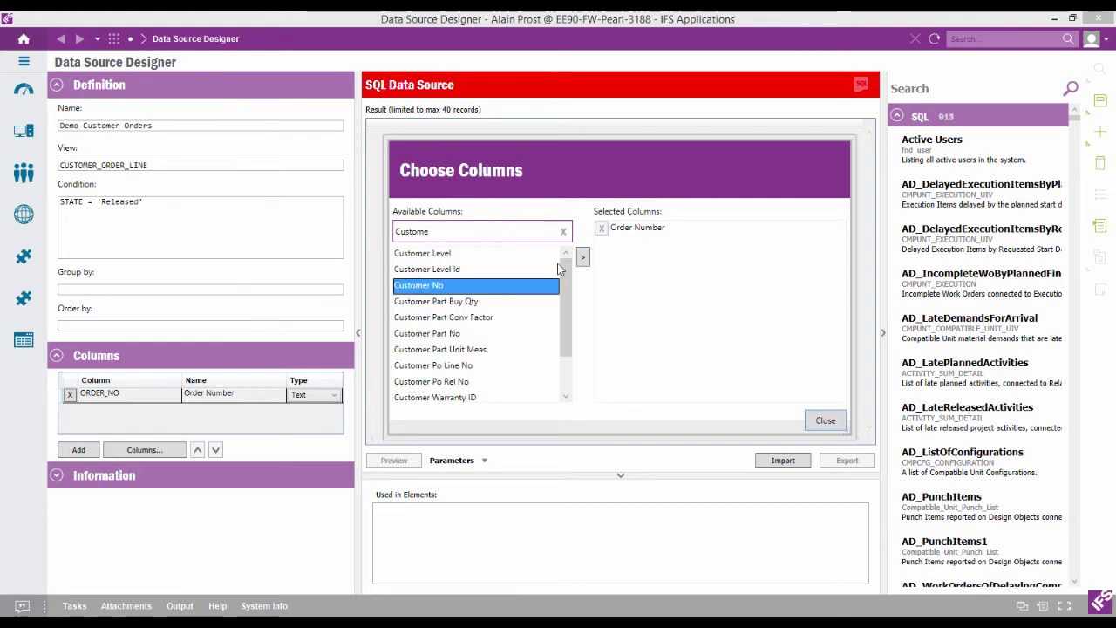
pyautogui.click(582, 257)
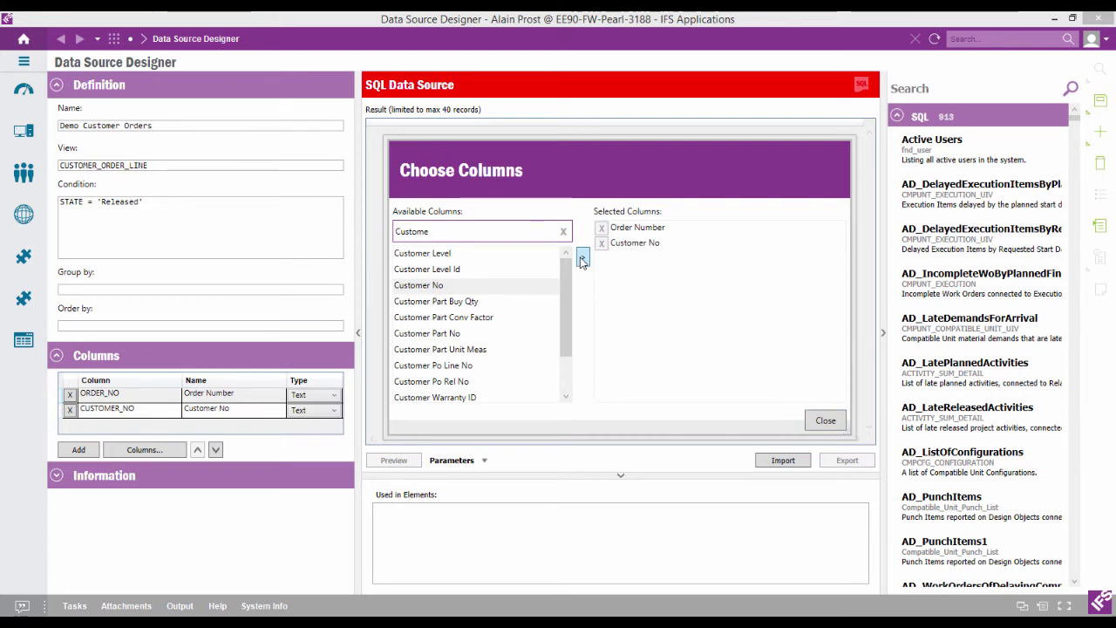
pyautogui.click(563, 231)
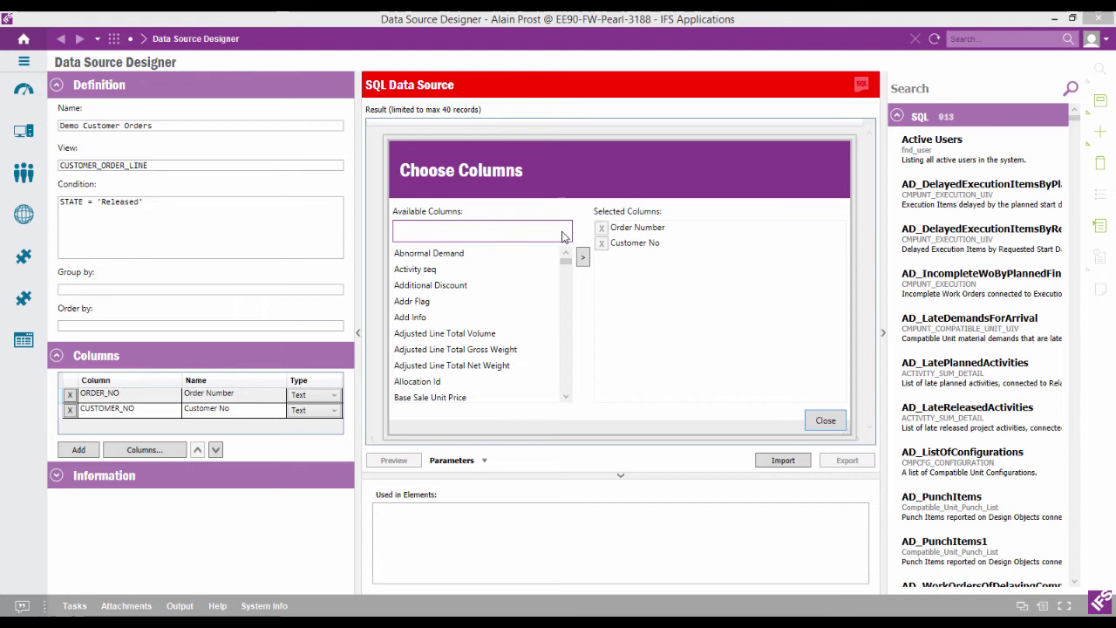
pyautogui.write('sta')
pyautogui.click(404, 303)
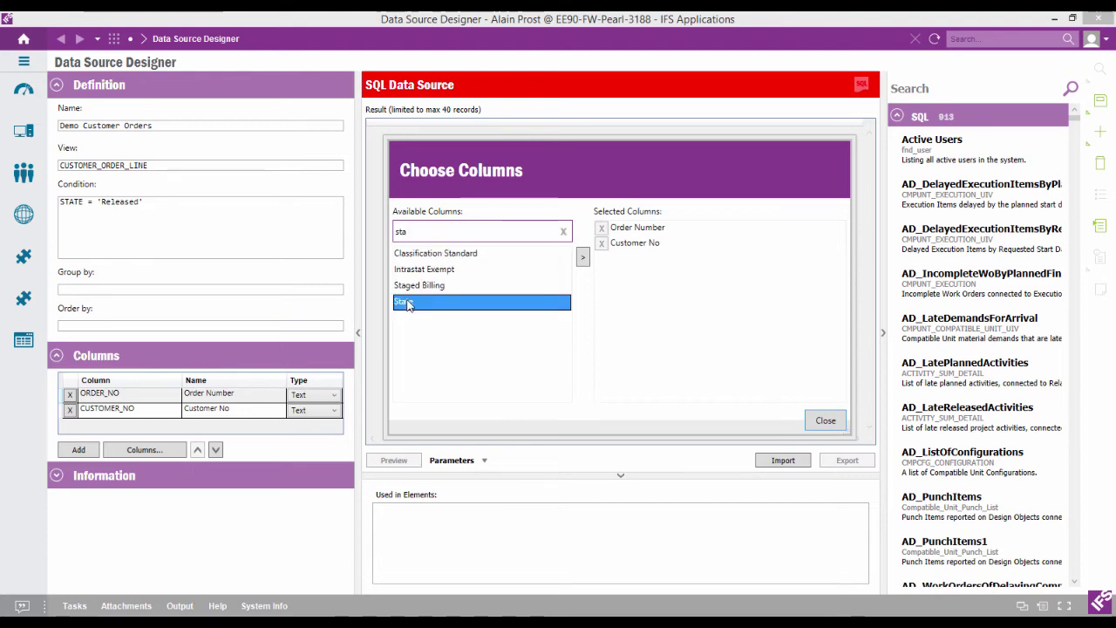
pyautogui.click(583, 257)
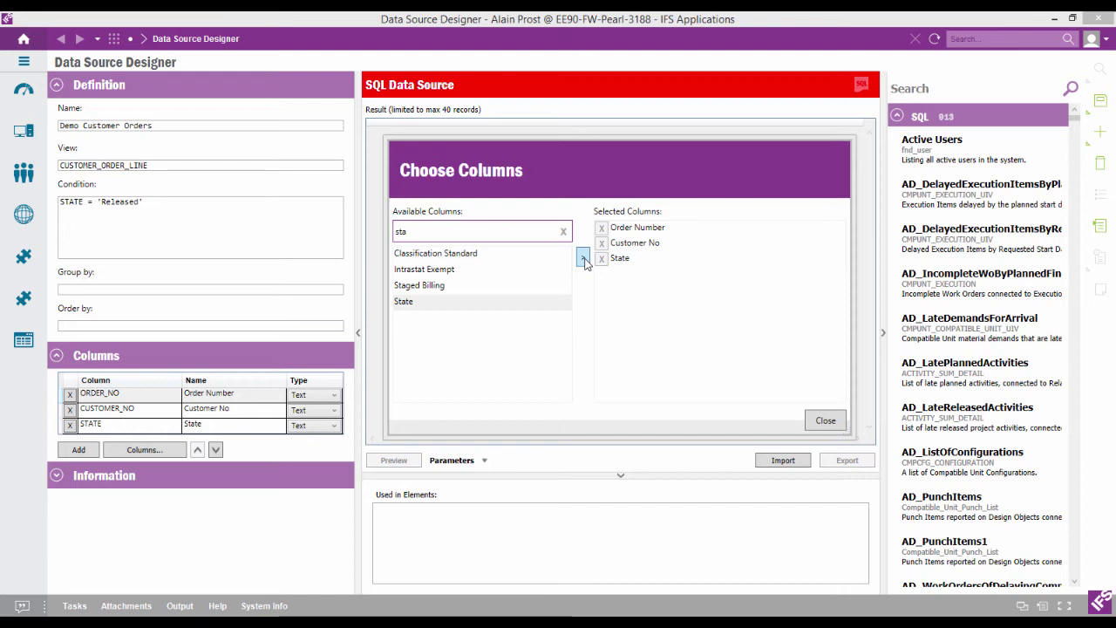
# Step: Add the Supplier and Buy Qty Due columns, then close the column chooser
pyautogui.click(562, 231)
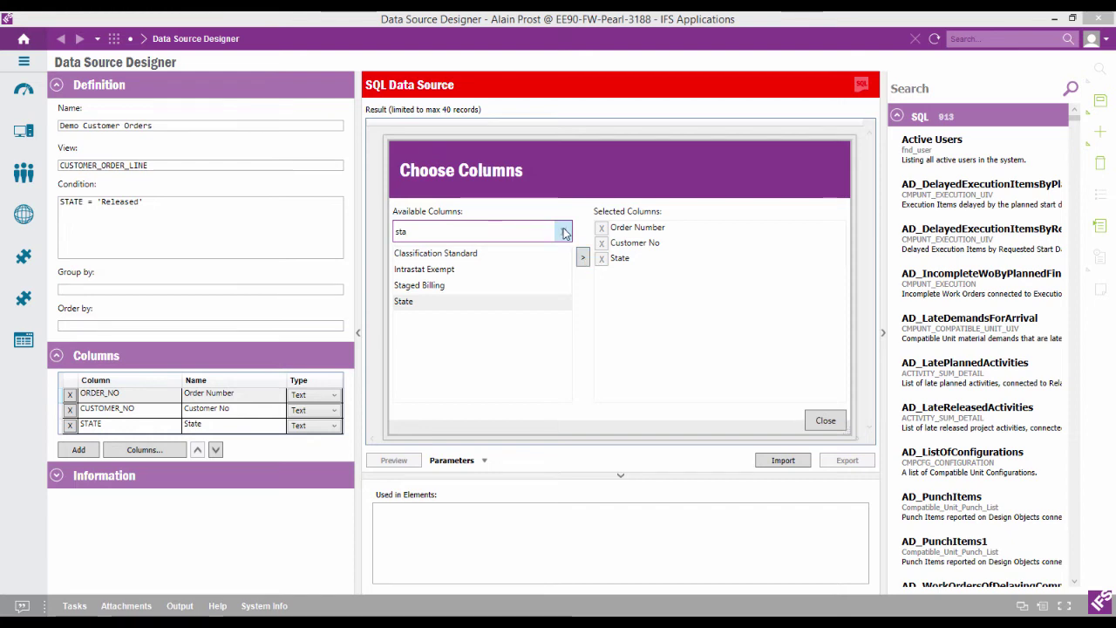
pyautogui.press('BackSpace')
pyautogui.press('BackSpace')
pyautogui.write('up')
pyautogui.click(409, 366)
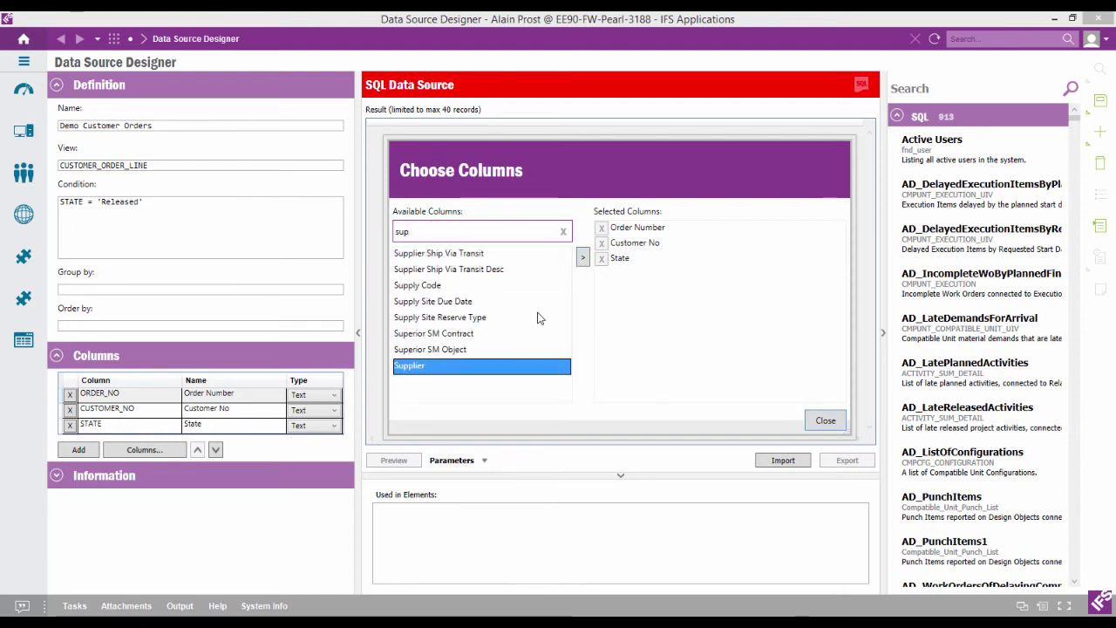
pyautogui.click(584, 259)
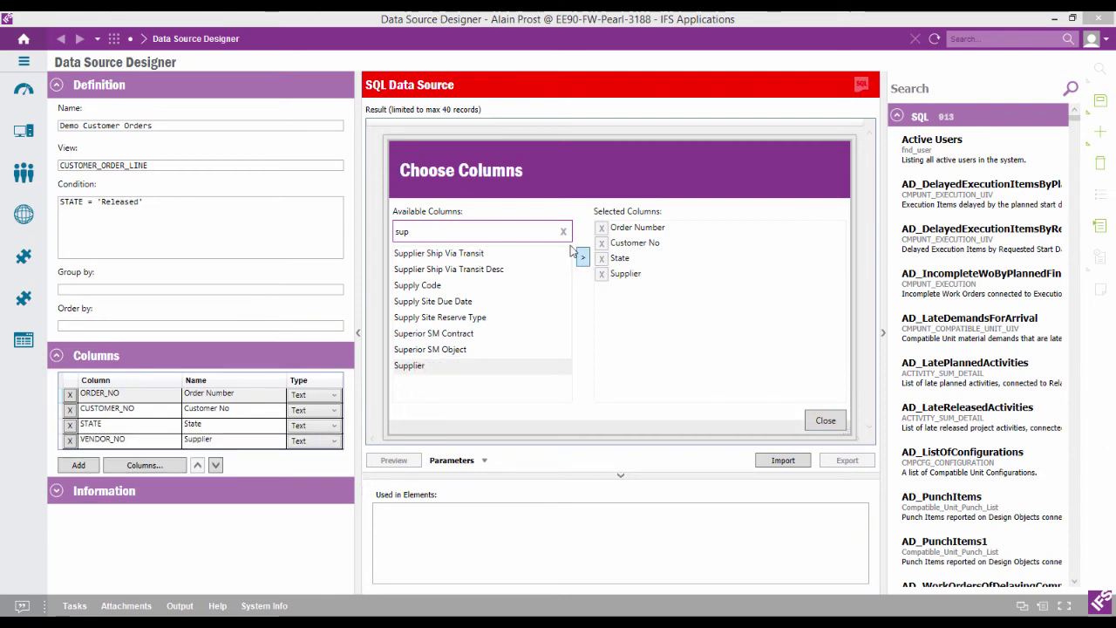
pyautogui.click(563, 231)
pyautogui.write('due')
pyautogui.click(409, 254)
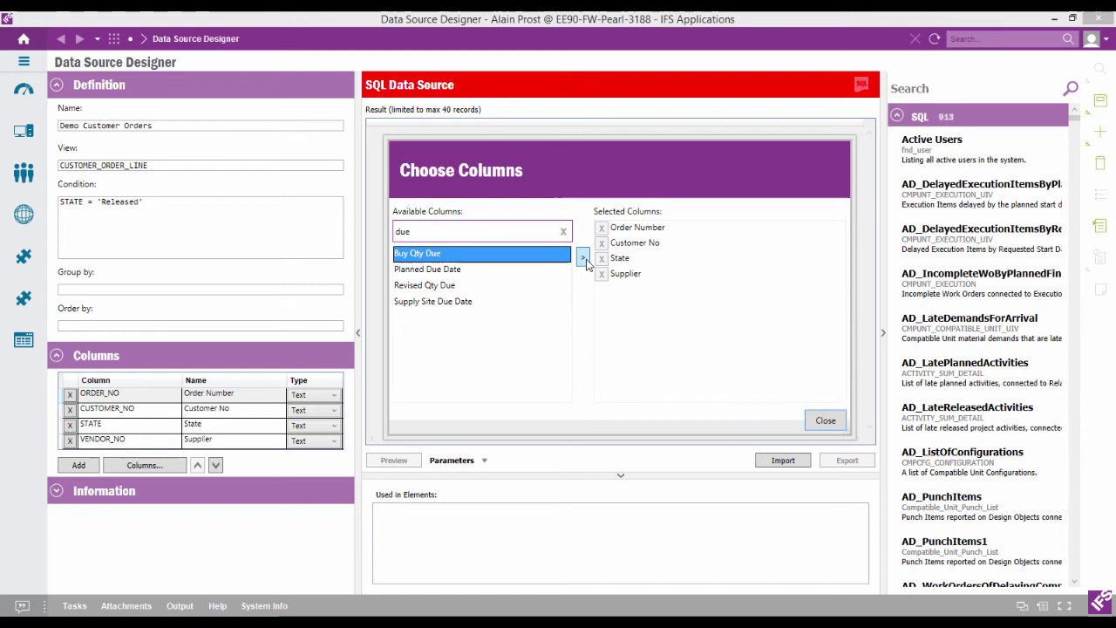
pyautogui.click(582, 258)
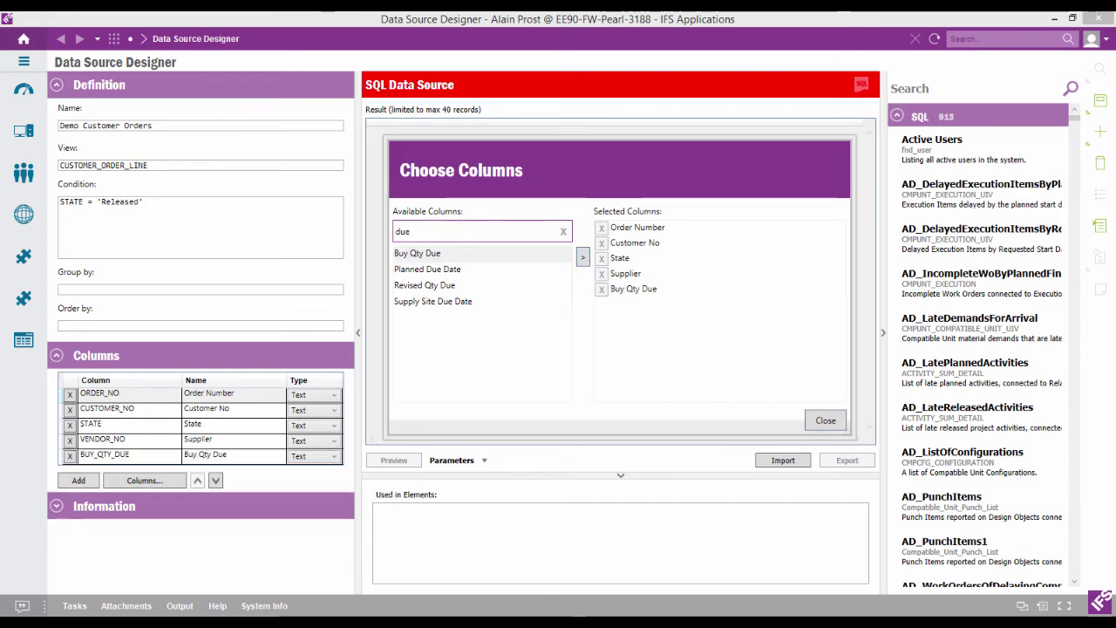
pyautogui.click(823, 422)
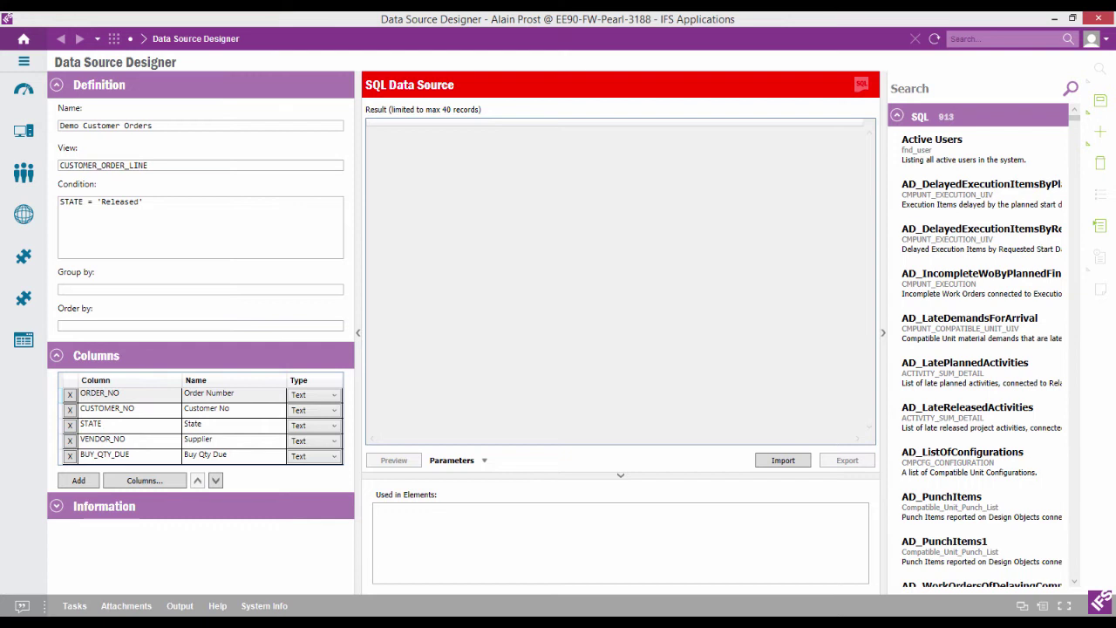
# Step: Rename the BUY_QTY_DUE column to Quantity and make it a Number type
pyautogui.click(234, 455)
pyautogui.write('Quantity')
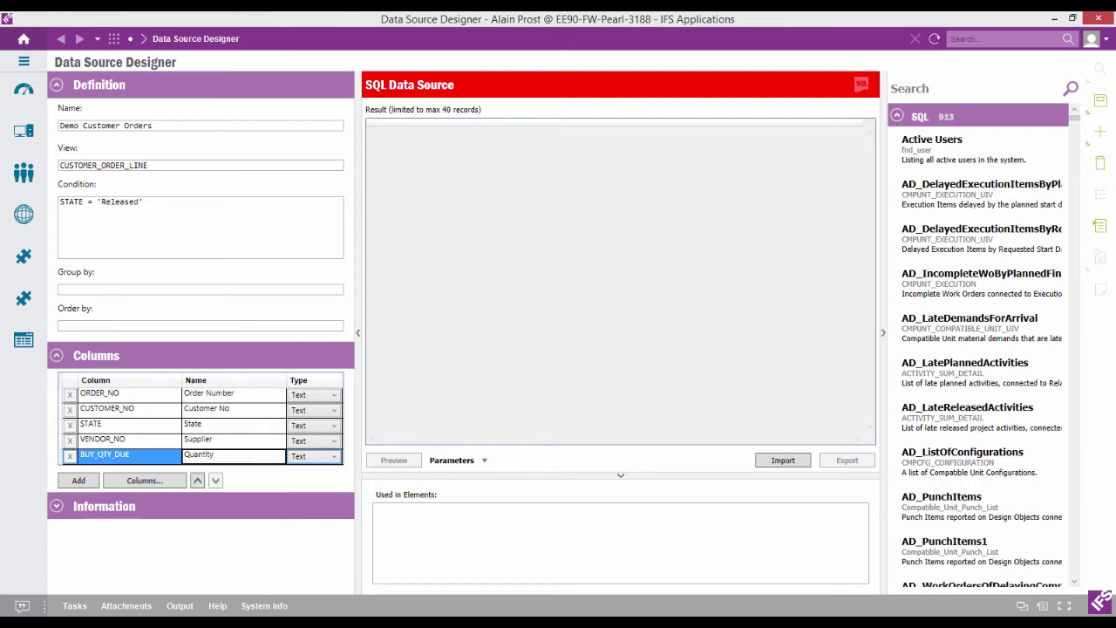
pyautogui.click(314, 456)
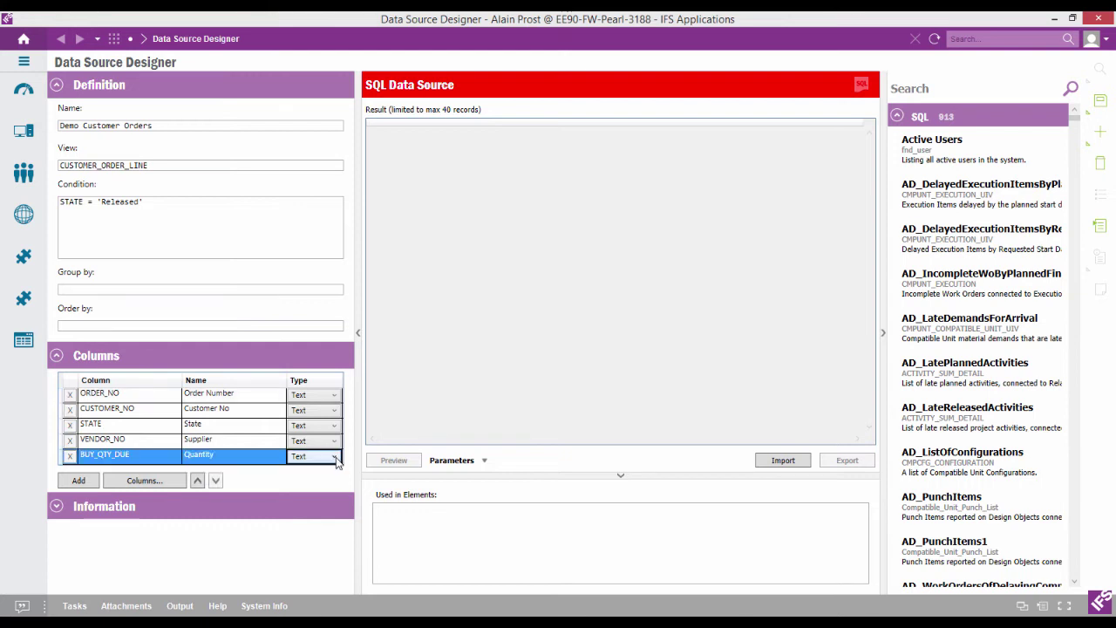
pyautogui.click(307, 517)
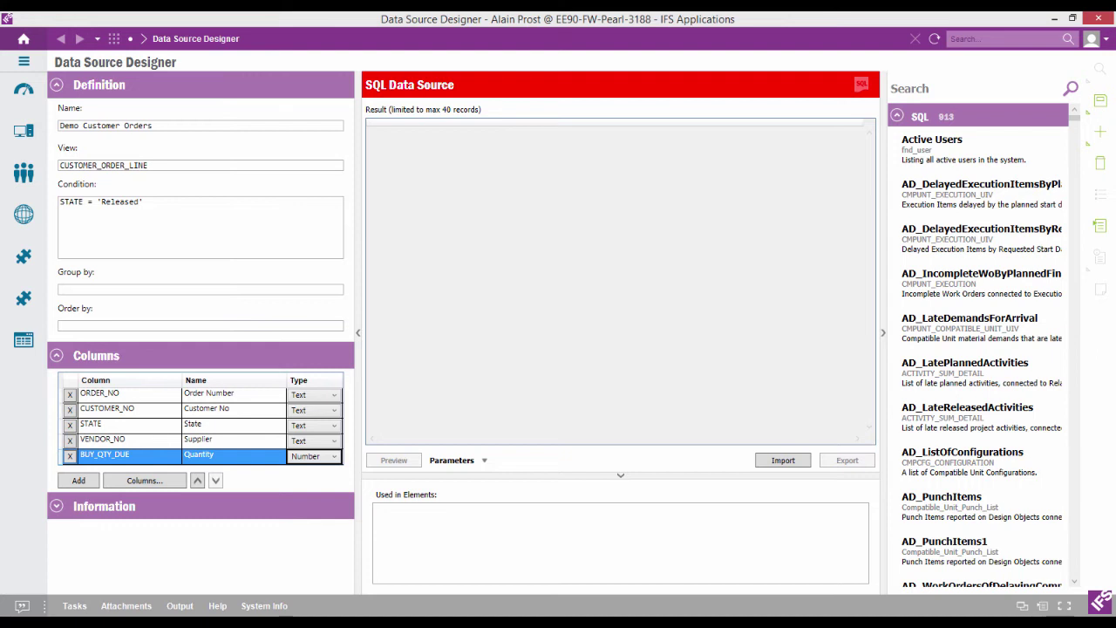
# Step: Add a Text column &AO.Customer_Info_Api.Get_Name(CUSTOMER_NO) with the display name Name
pyautogui.click(87, 484)
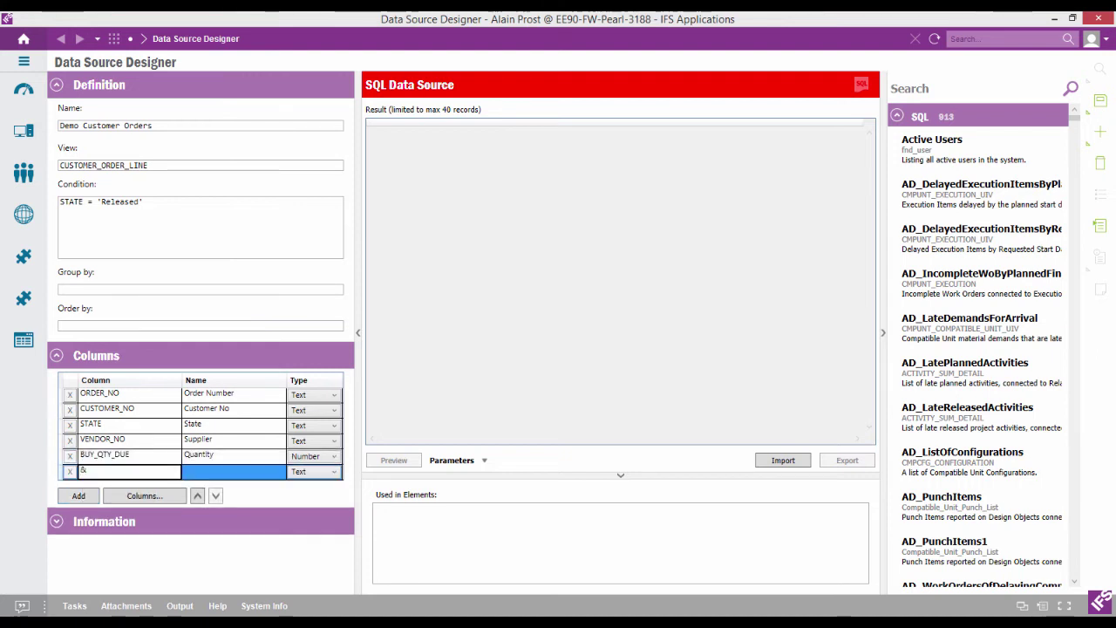
pyautogui.write('&AO.')
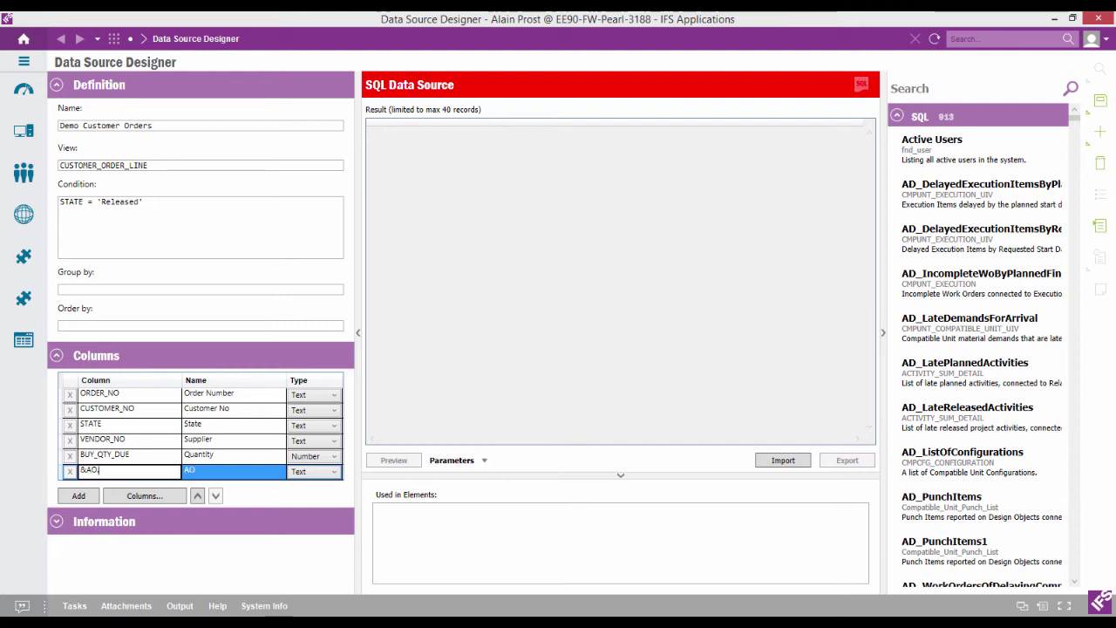
pyautogui.write('Customer_In')
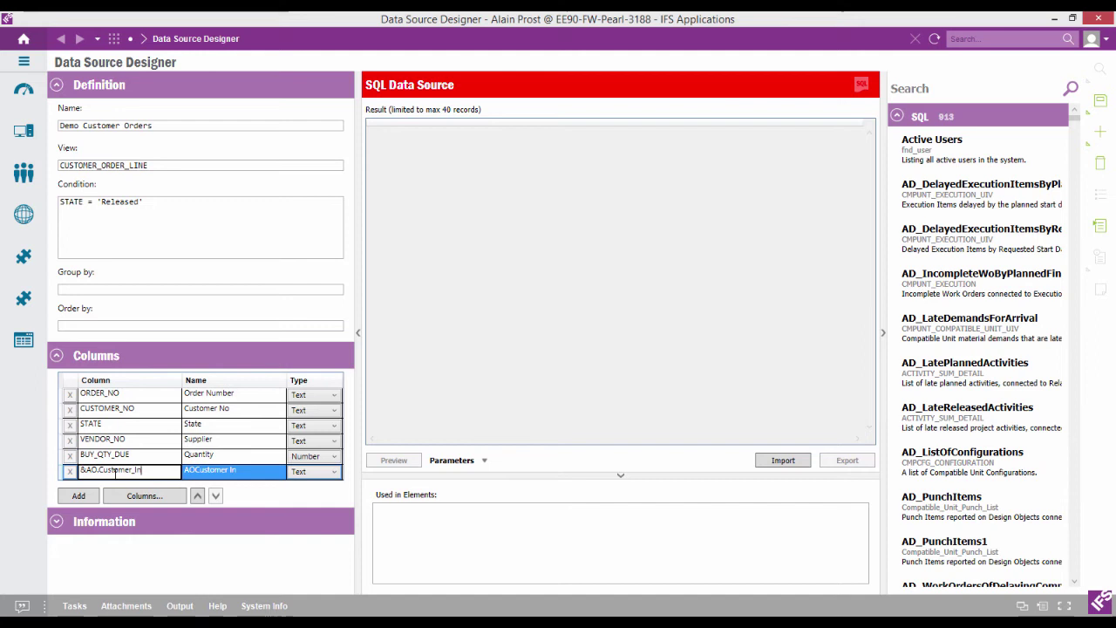
pyautogui.write('fo_Api')
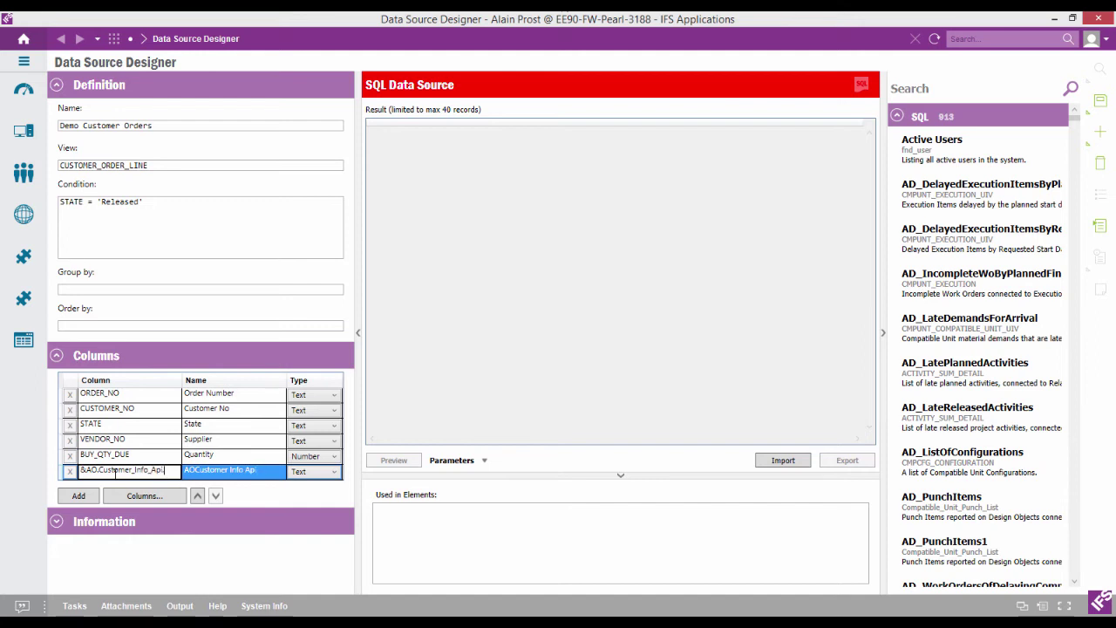
pyautogui.write('.Get_Name')
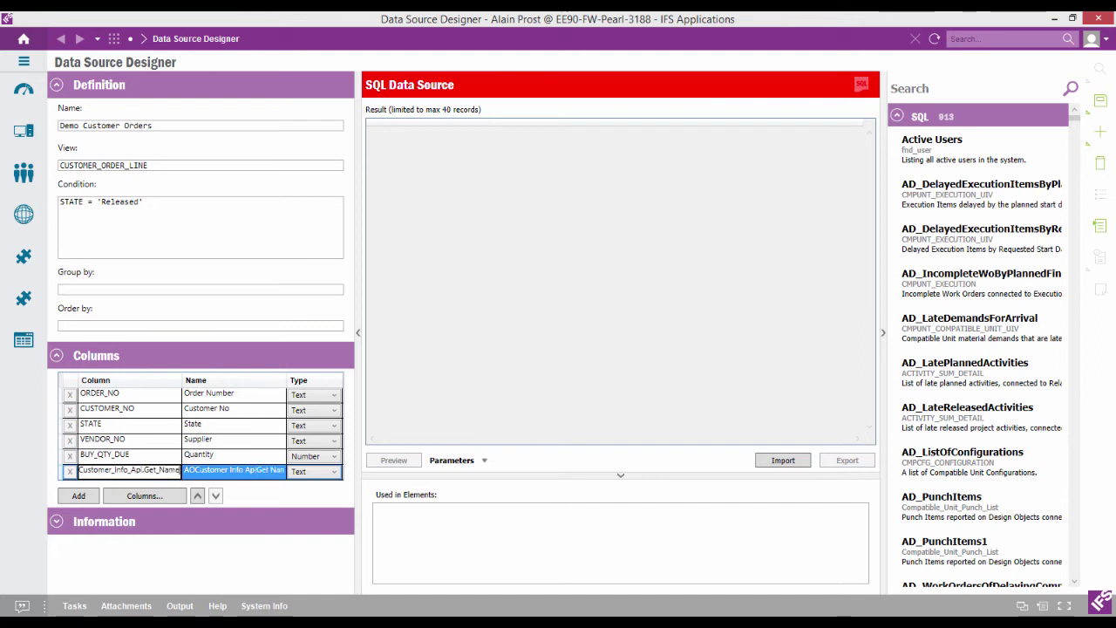
pyautogui.write('(CUSTOMER_NO)')
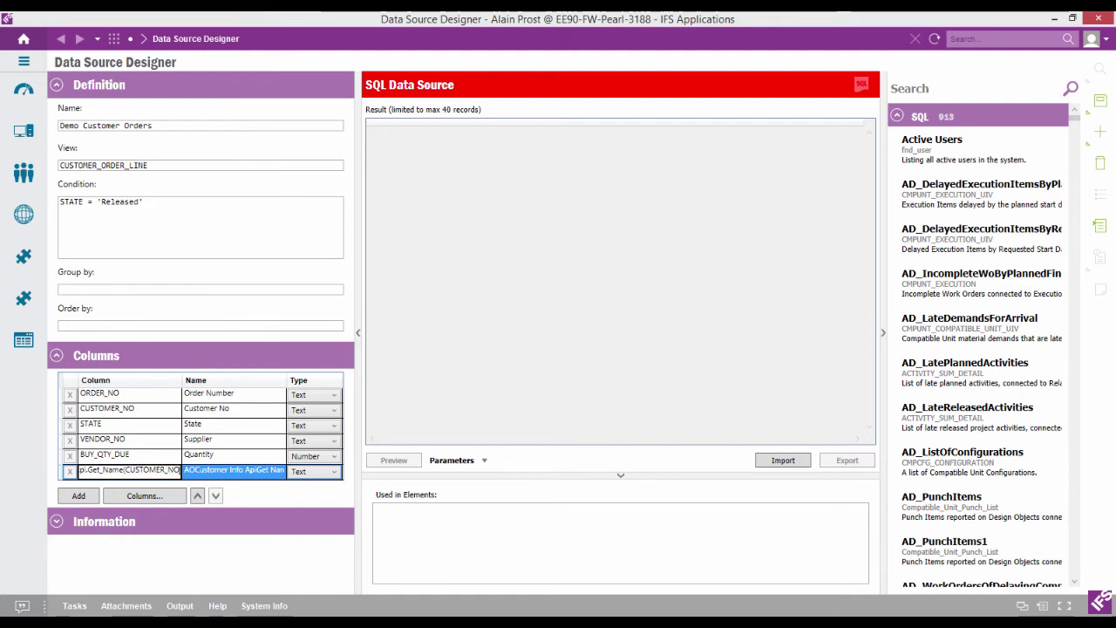
pyautogui.press('Return')
pyautogui.moveTo(364, 398); pyautogui.dragTo(442, 296)
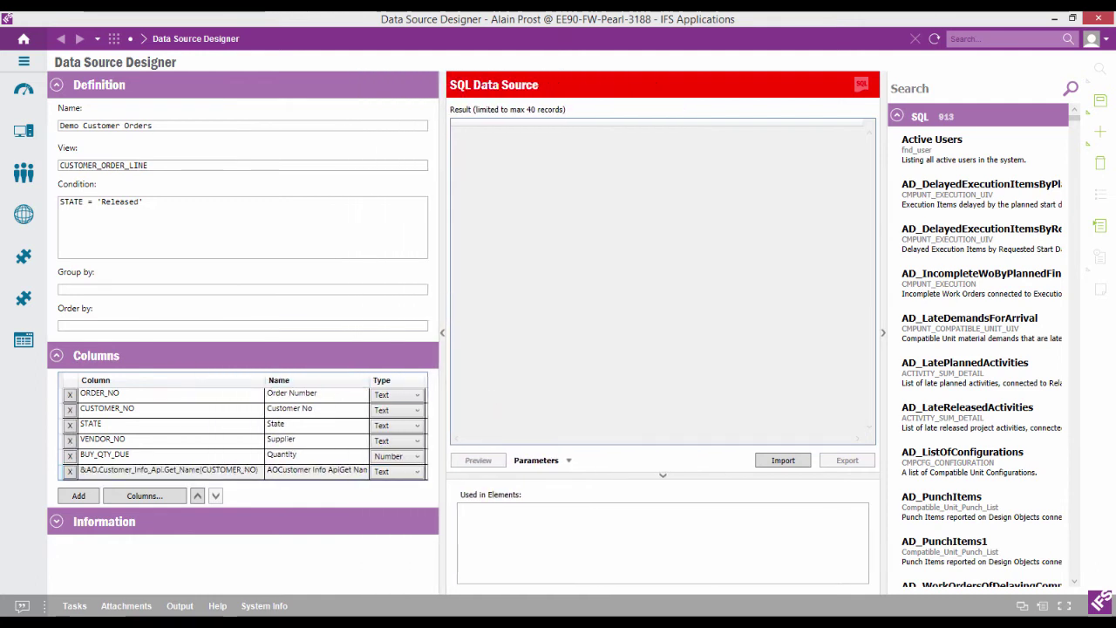
pyautogui.write('Name')
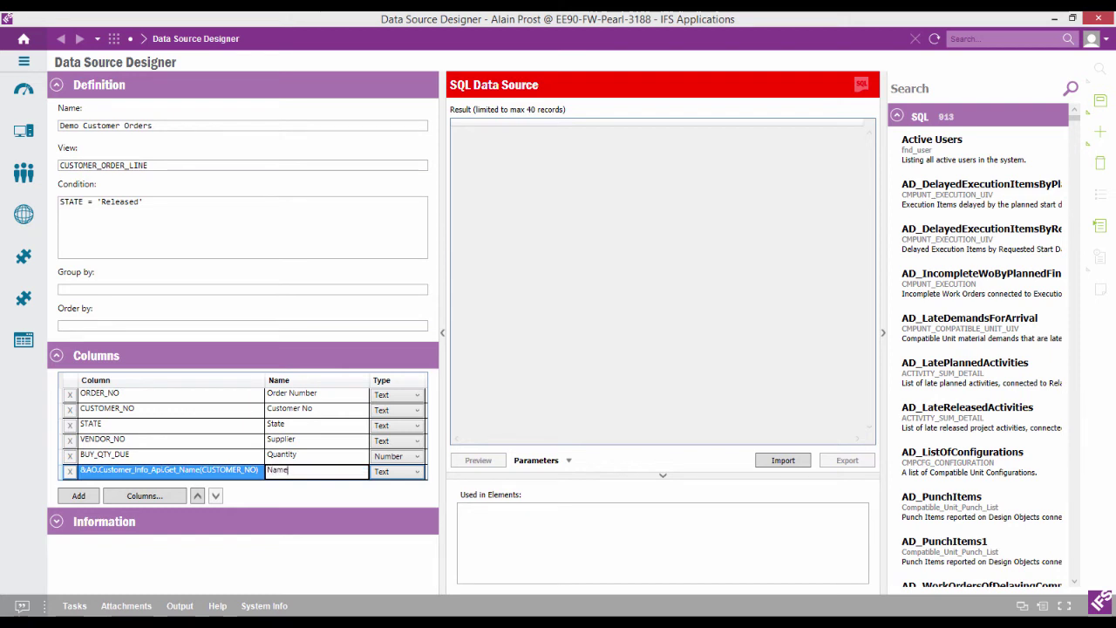
pyautogui.press('Tab')
pyautogui.hotkey('alt', 'Down')
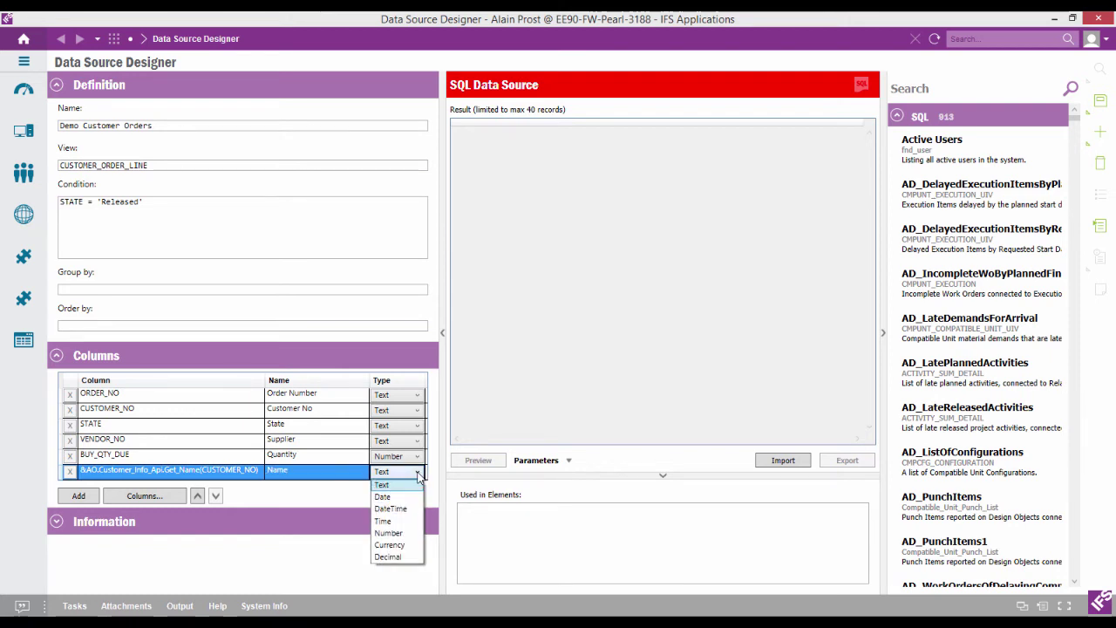
pyautogui.press('Return')
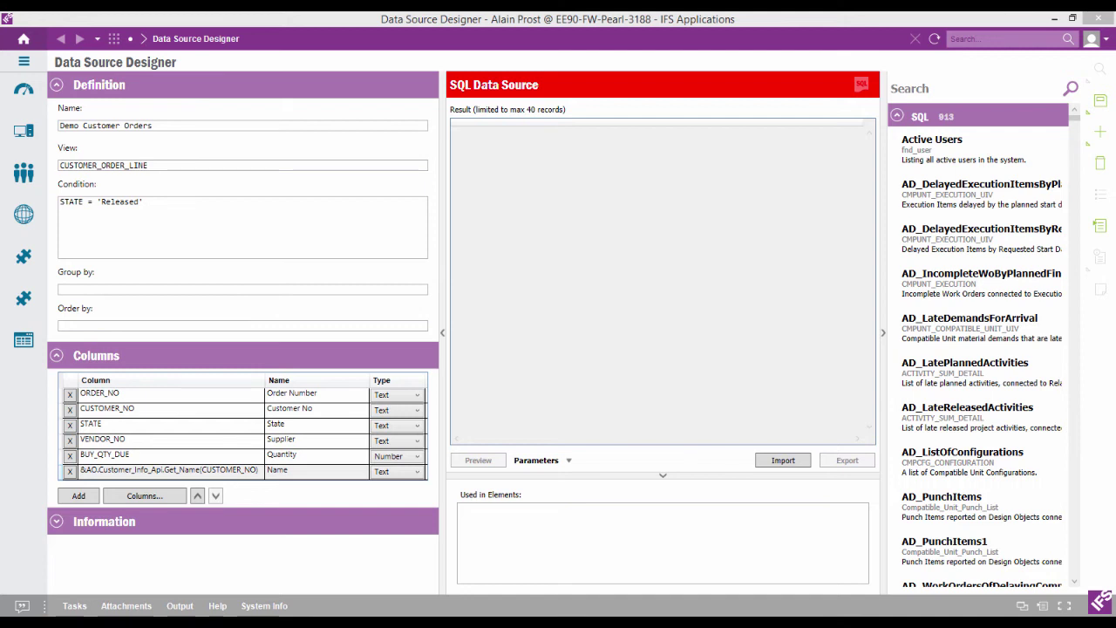
# Step: Move the Name column to third after CUSTOMER_NO, delete the Supplier column, and save
pyautogui.click(254, 480)
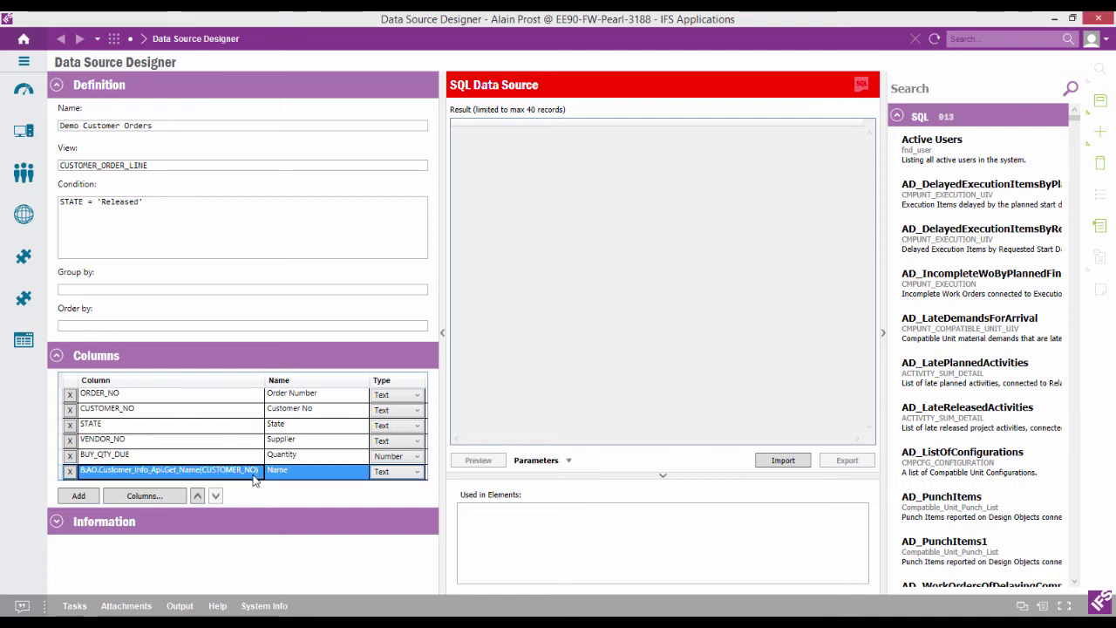
pyautogui.click(197, 495)
pyautogui.click(197, 495)
pyautogui.click(197, 495)
pyautogui.click(197, 495)
pyautogui.click(216, 496)
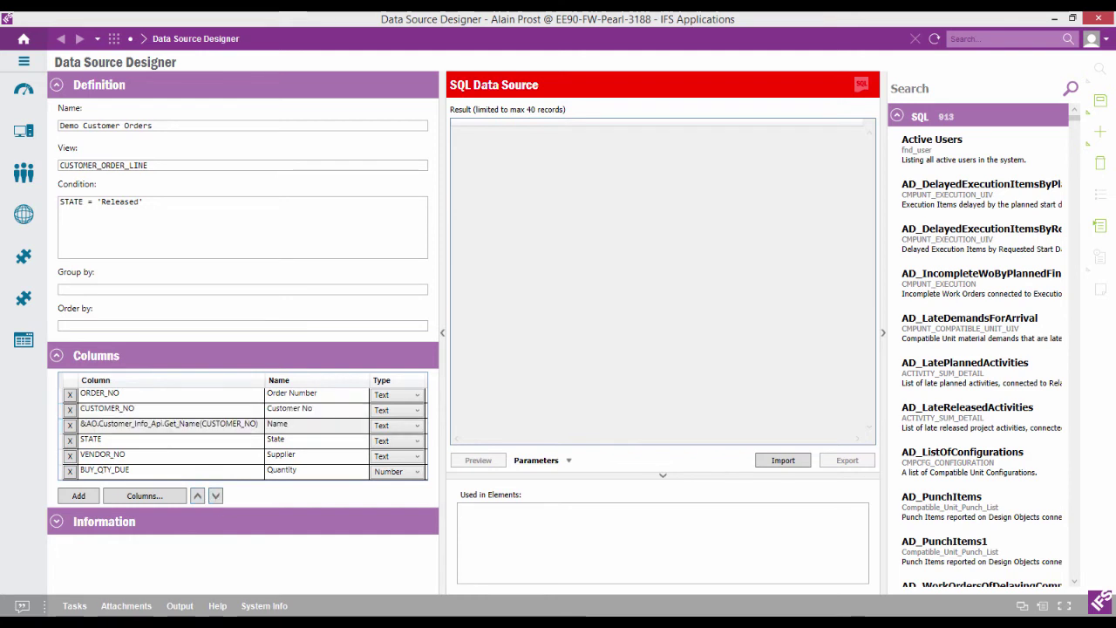
pyautogui.click(70, 455)
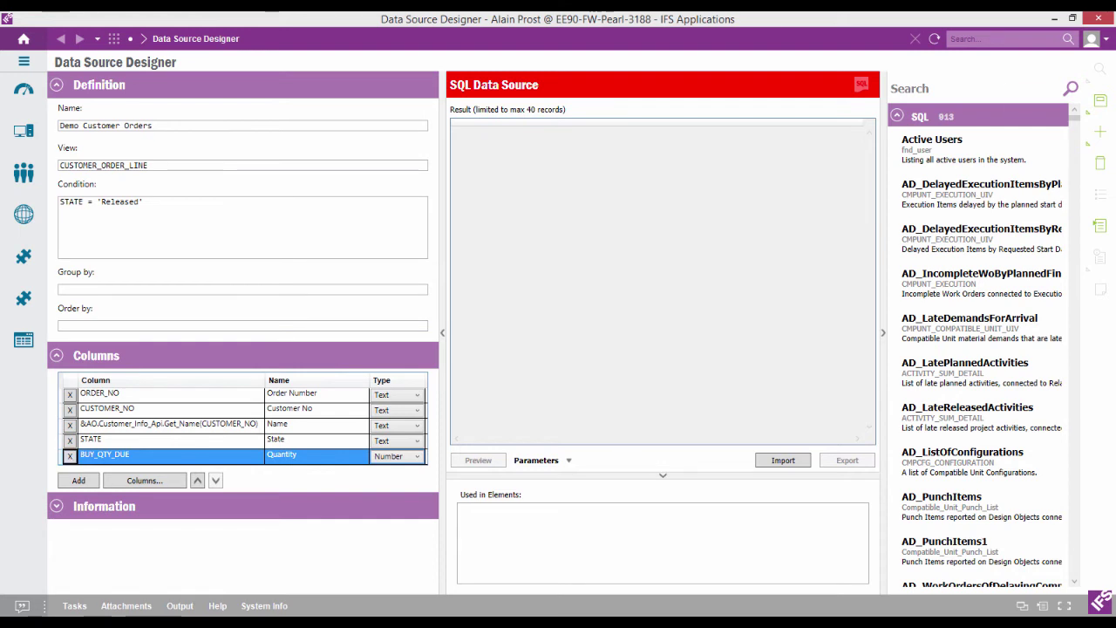
pyautogui.click(1099, 100)
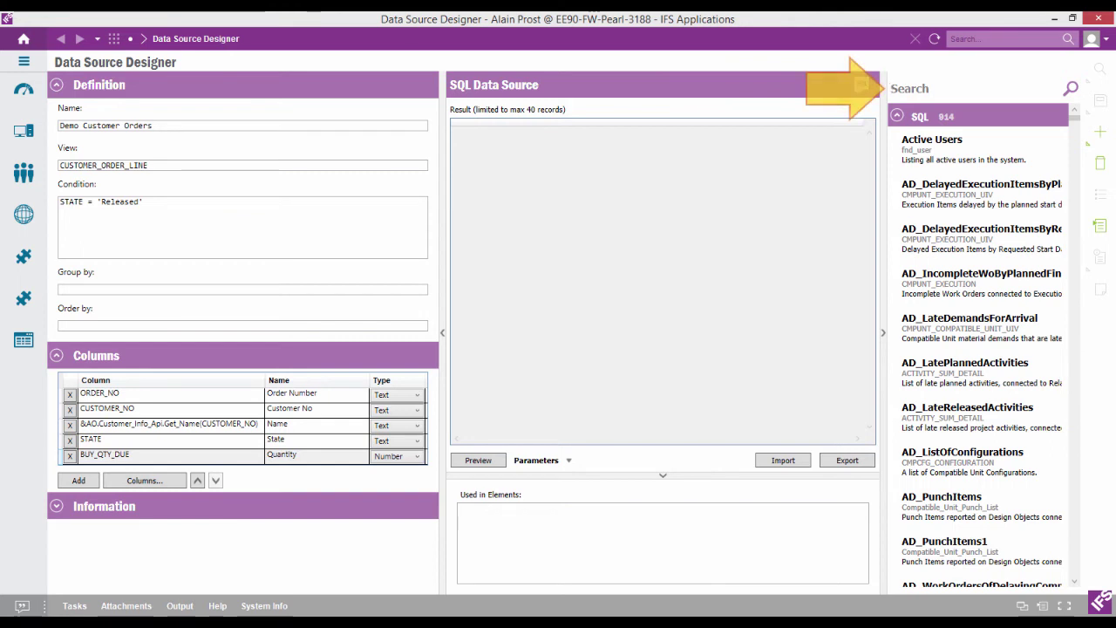
# Step: Search for 'Demo' and load Demo Activity Summary Detail from the results
pyautogui.write('Demo')
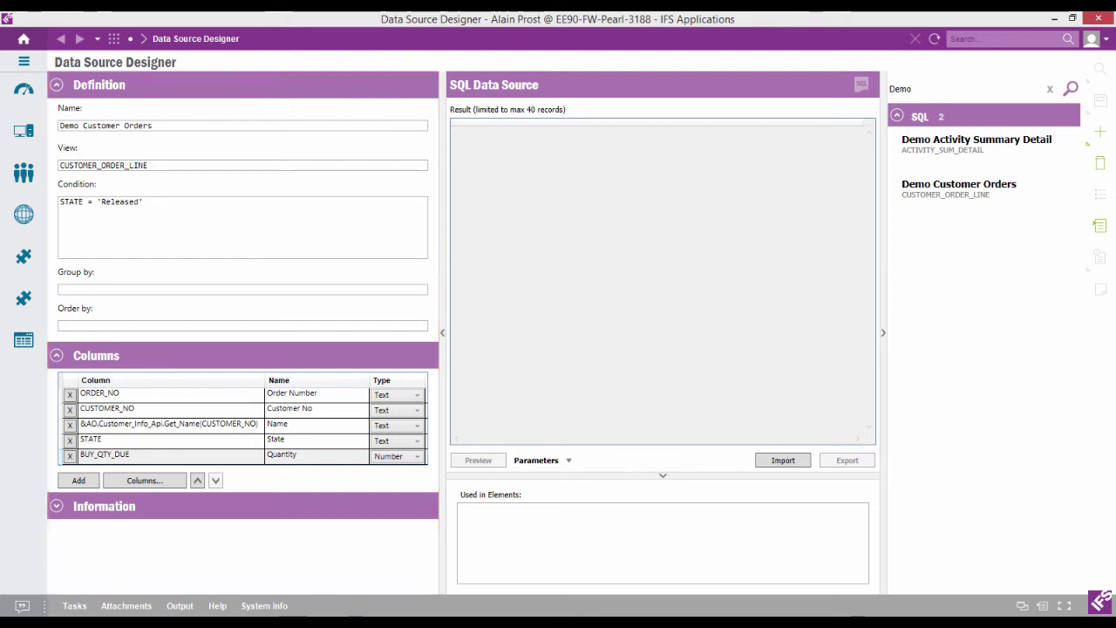
pyautogui.click(956, 164)
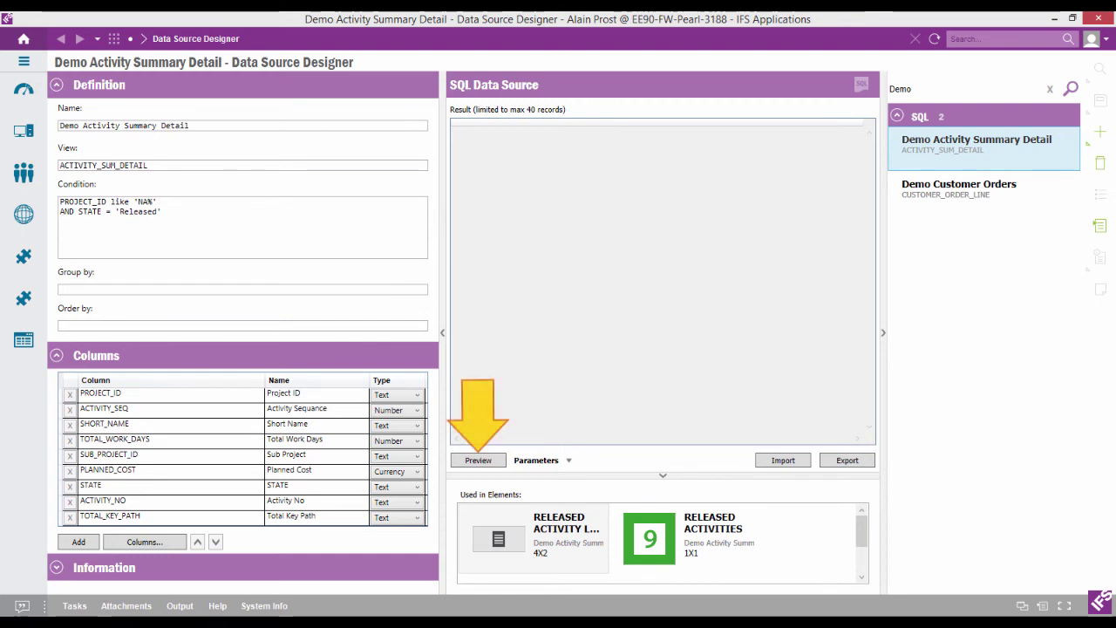
# Step: Preview the Demo Activity Summary Detail result rows and expand its Information section
pyautogui.click(478, 460)
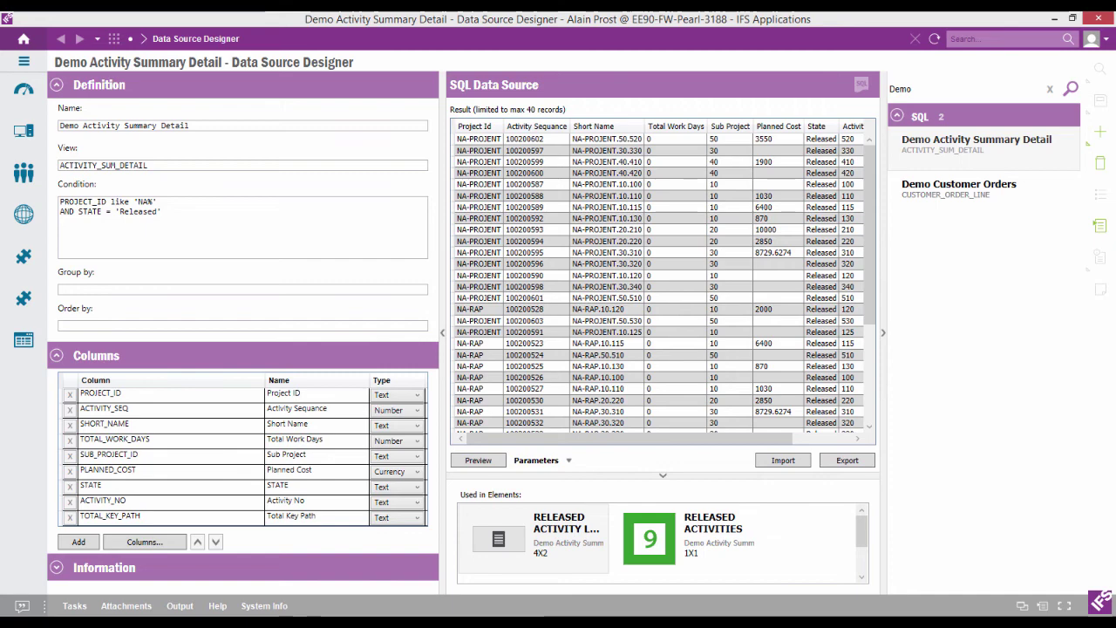
pyautogui.click(55, 566)
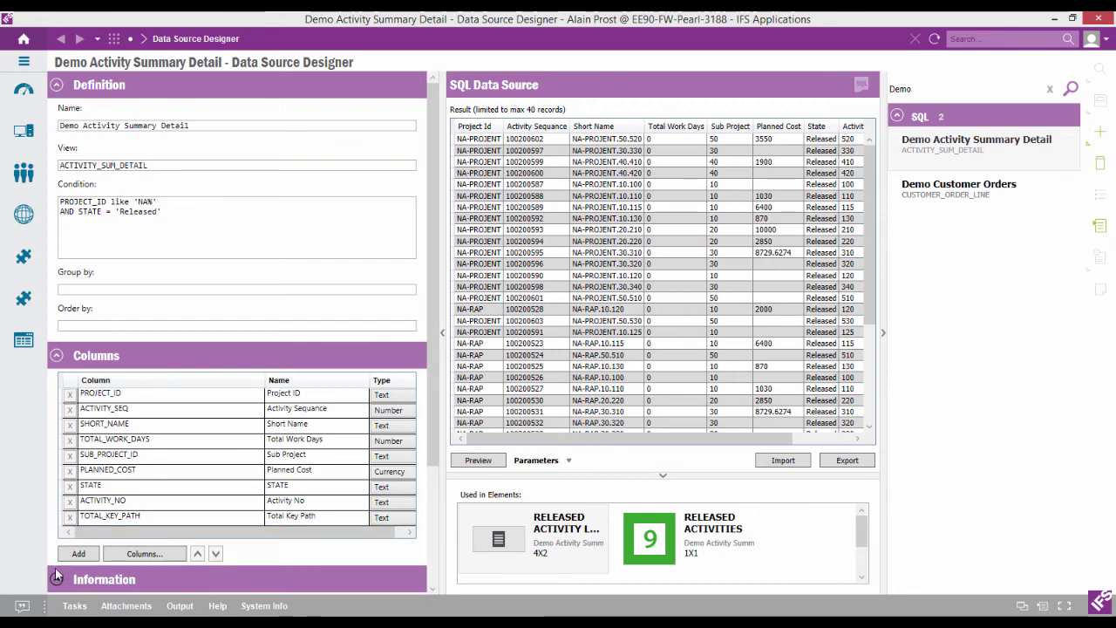
# Step: Replace the Demo Activity Summary Detail Author value with IFS R&D
pyautogui.moveTo(427, 462); pyautogui.dragTo(434, 582)
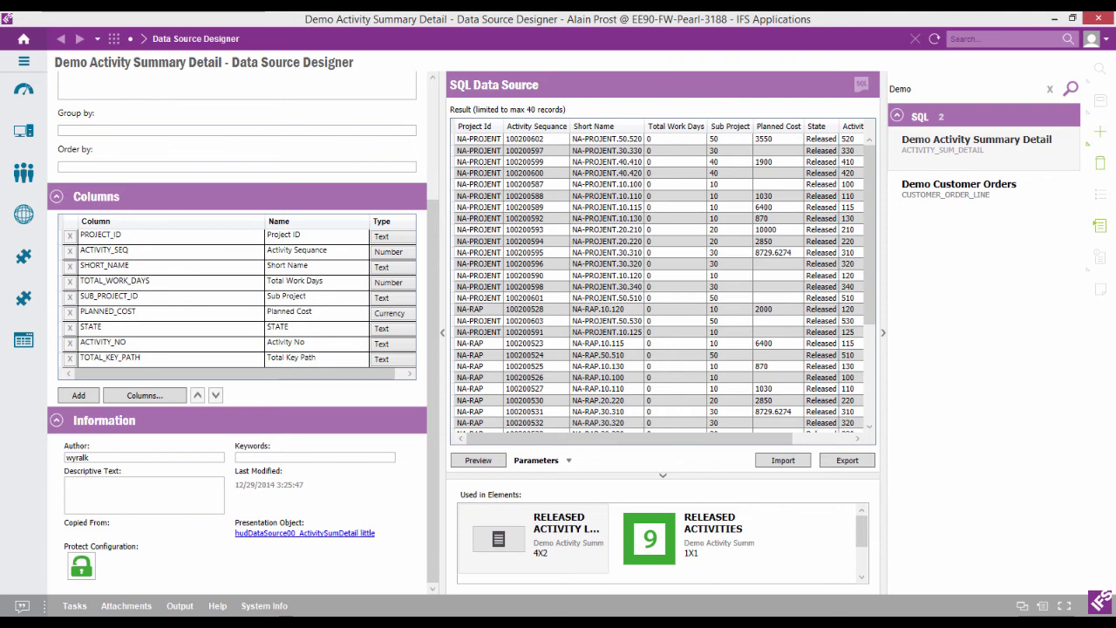
pyautogui.doubleClick(79, 457)
pyautogui.write('IFS')
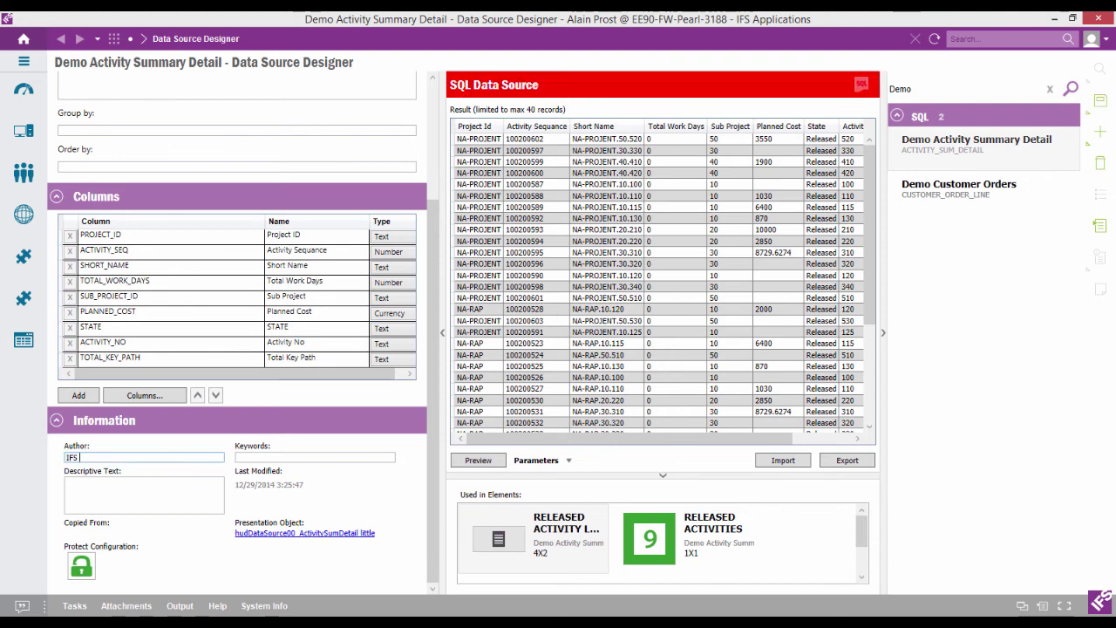
pyautogui.write(' R8D')
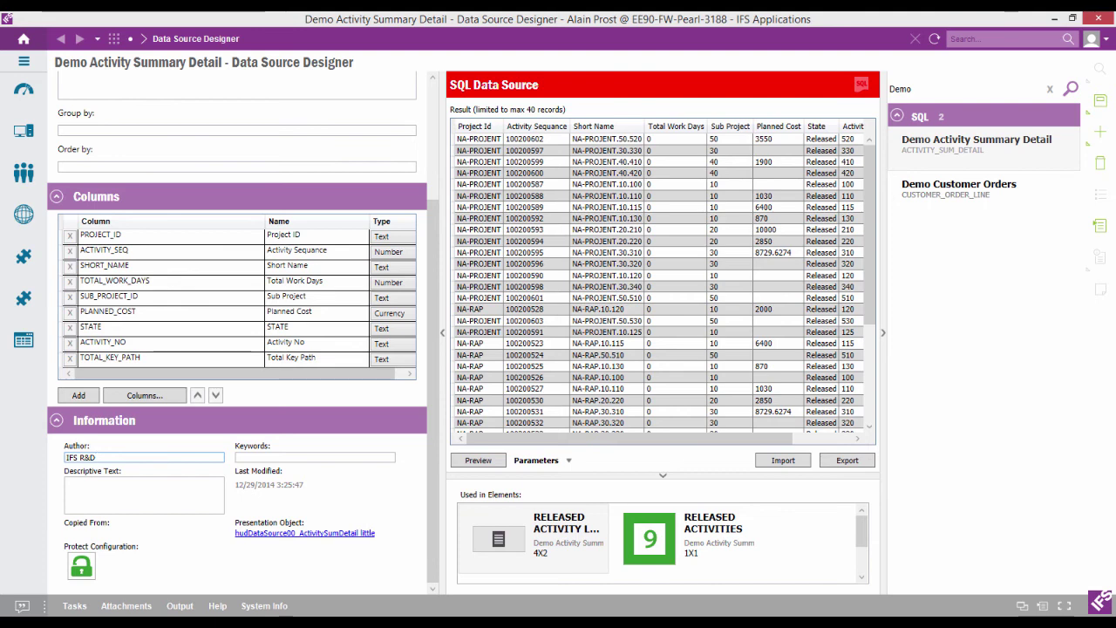
# Step: Save the author change and enter 'summary' as the data source's keyword
pyautogui.hotkey('ctrl', 's')
pyautogui.click(1050, 92)
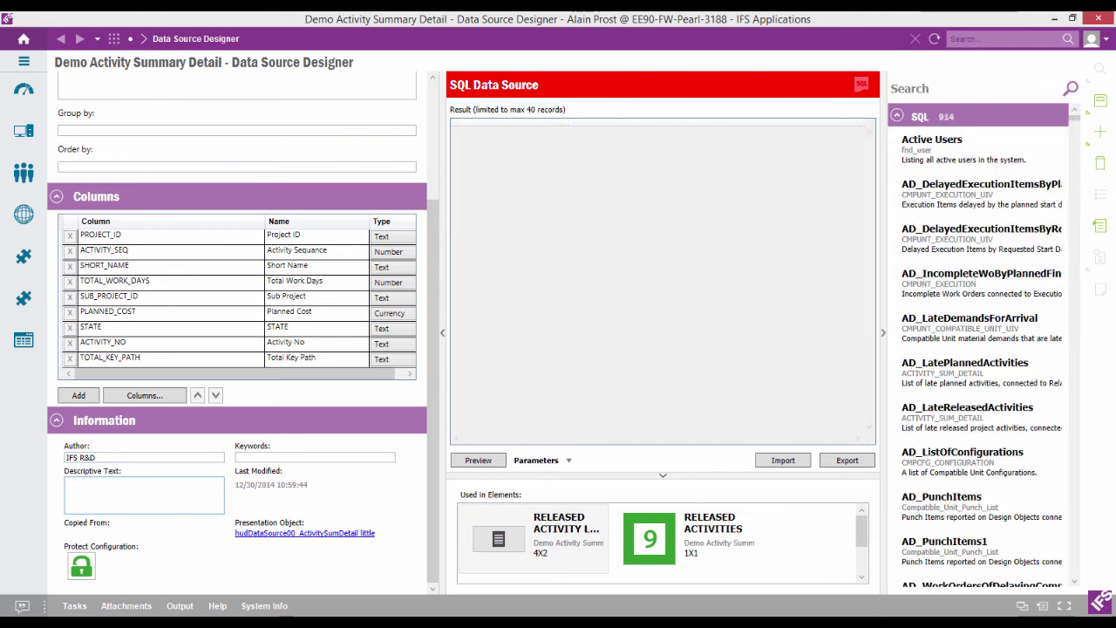
pyautogui.click(315, 457)
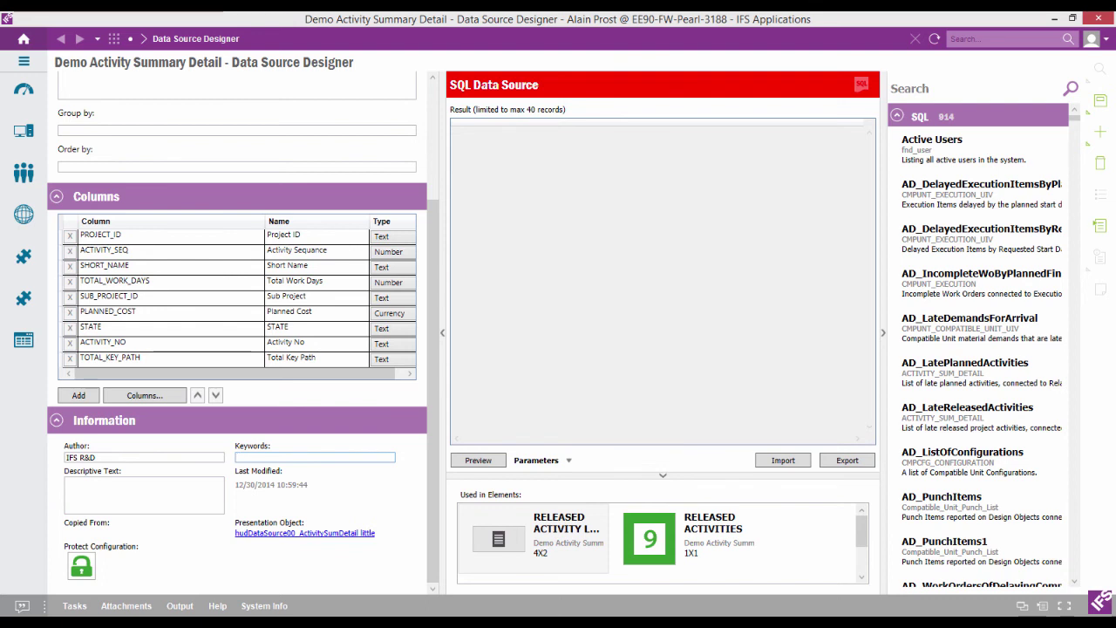
pyautogui.write('summary')
# Step: Save the keyword and filter the SQL source list by 'summa'
pyautogui.click(1101, 100)
pyautogui.click(968, 88)
pyautogui.write('summa')
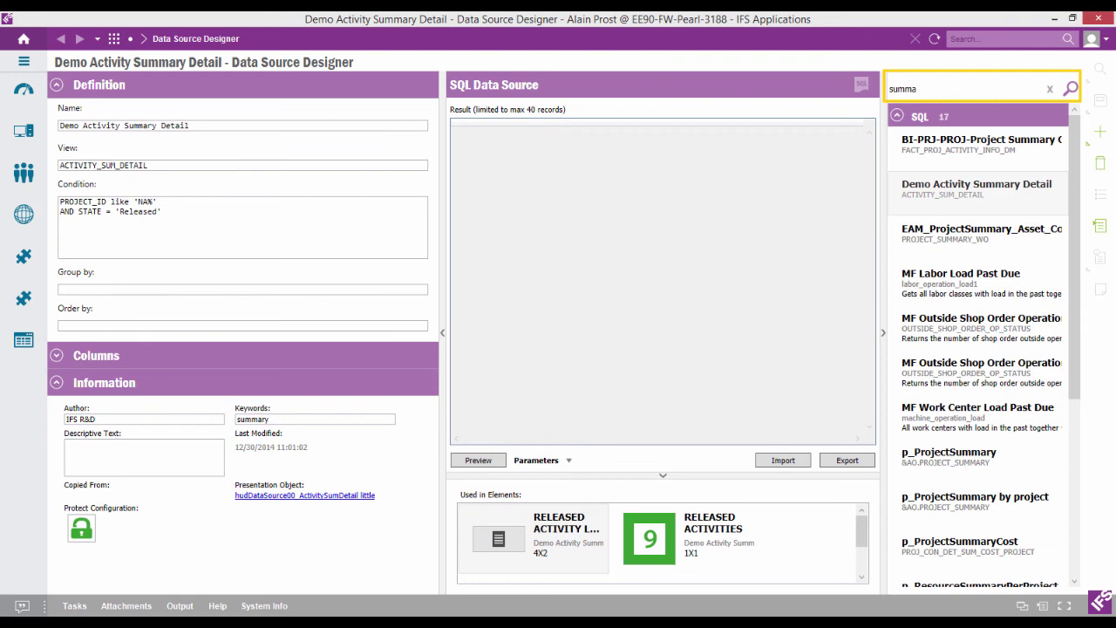
# Step: Replace the search text with 'src: ACTIVITY_SUM_D' to find sources using the activity summary view
pyautogui.hotkey('ctrl', 'a')
pyautogui.write('src: ACTIVITY_SUM_D')
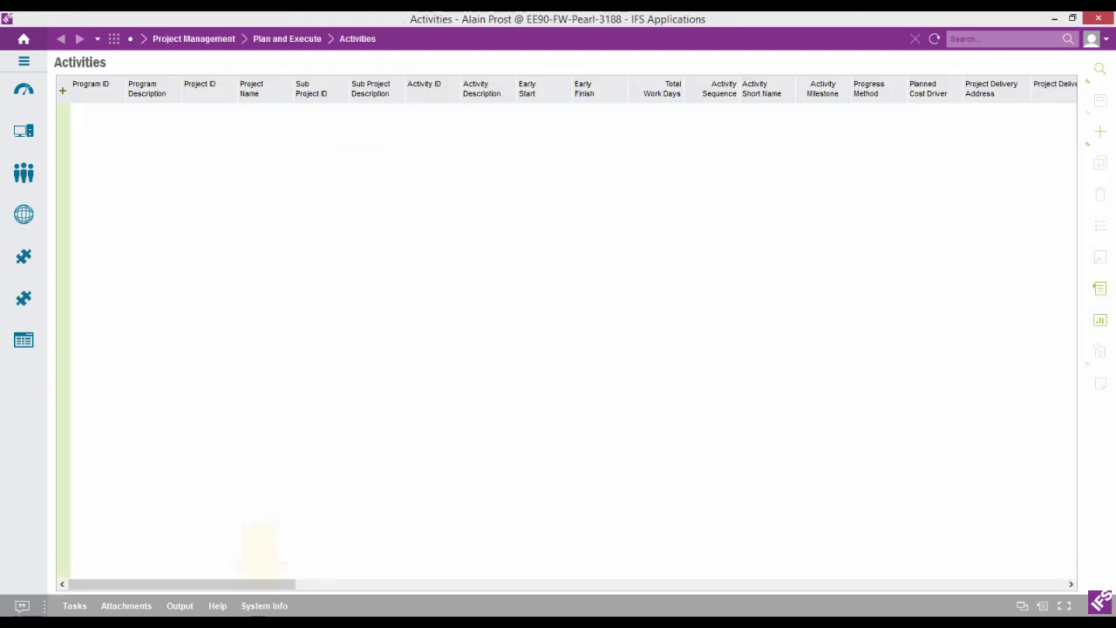
# Step: Show the Activities system info, select its ACTIVITY_SUM_DETAIL view name, and add the IFS Term Search context pane
pyautogui.click(262, 607)
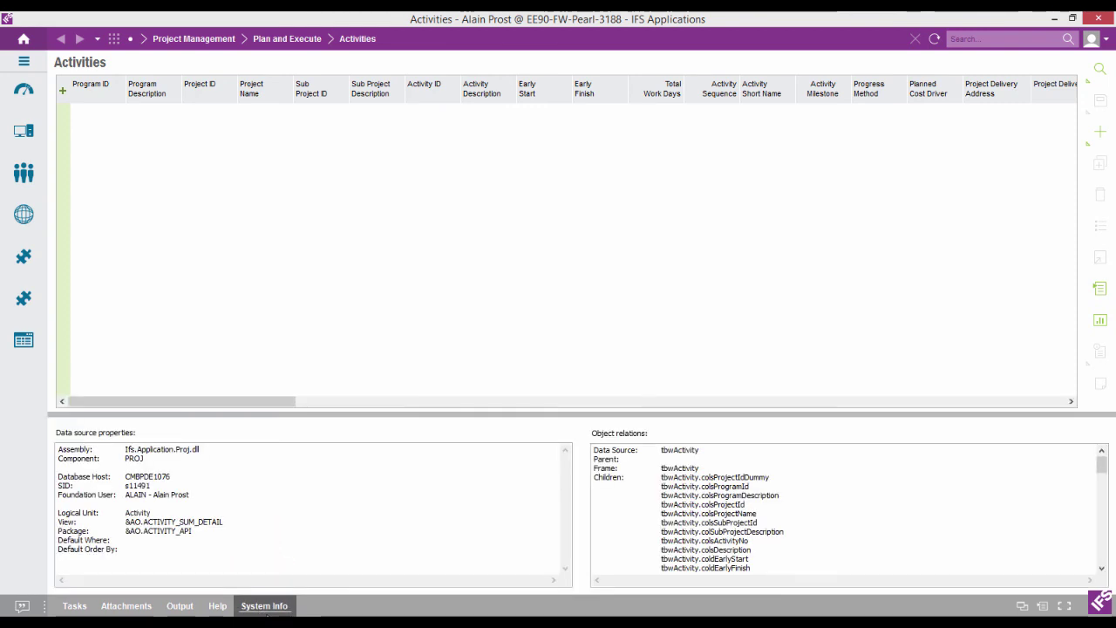
pyautogui.moveTo(126, 521); pyautogui.dragTo(224, 521)
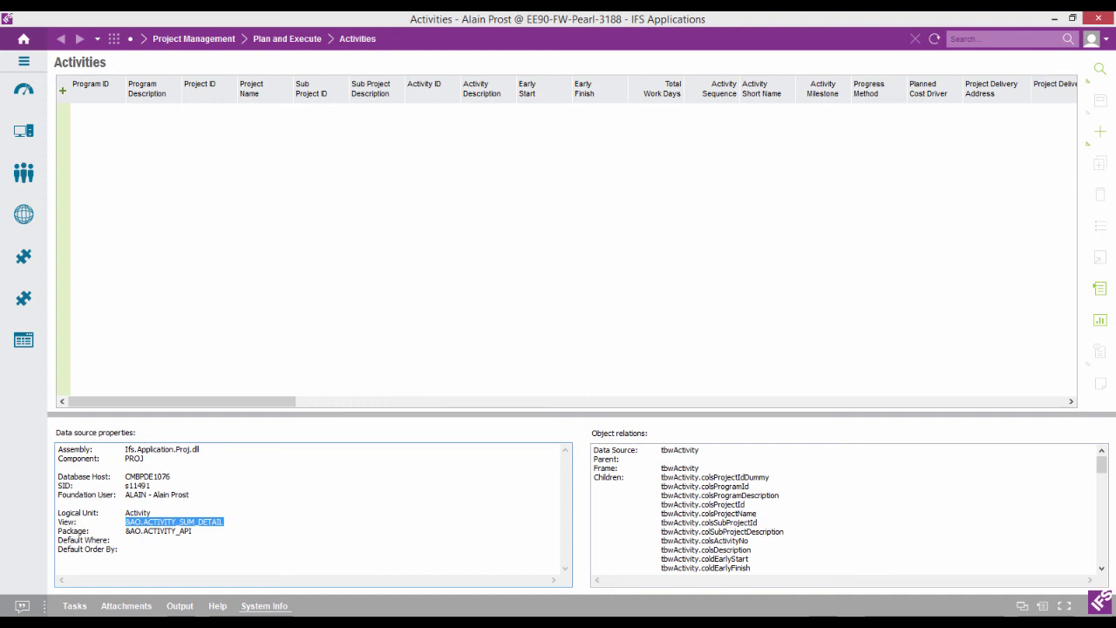
pyautogui.rightClick(331, 604)
pyautogui.click(374, 608)
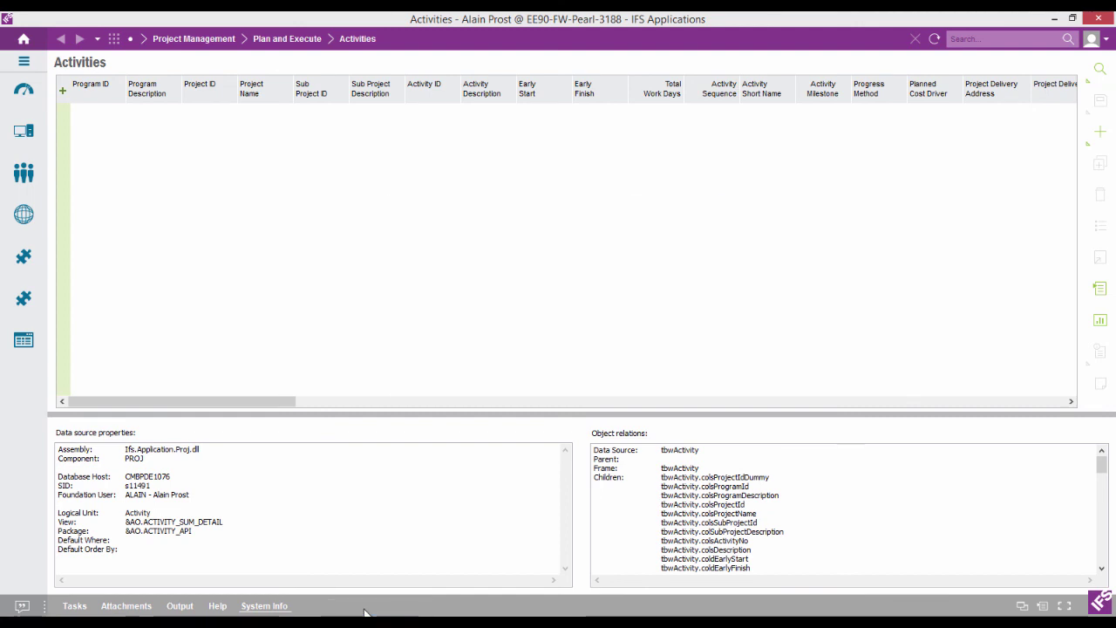
pyautogui.click(620, 294)
pyautogui.click(438, 294)
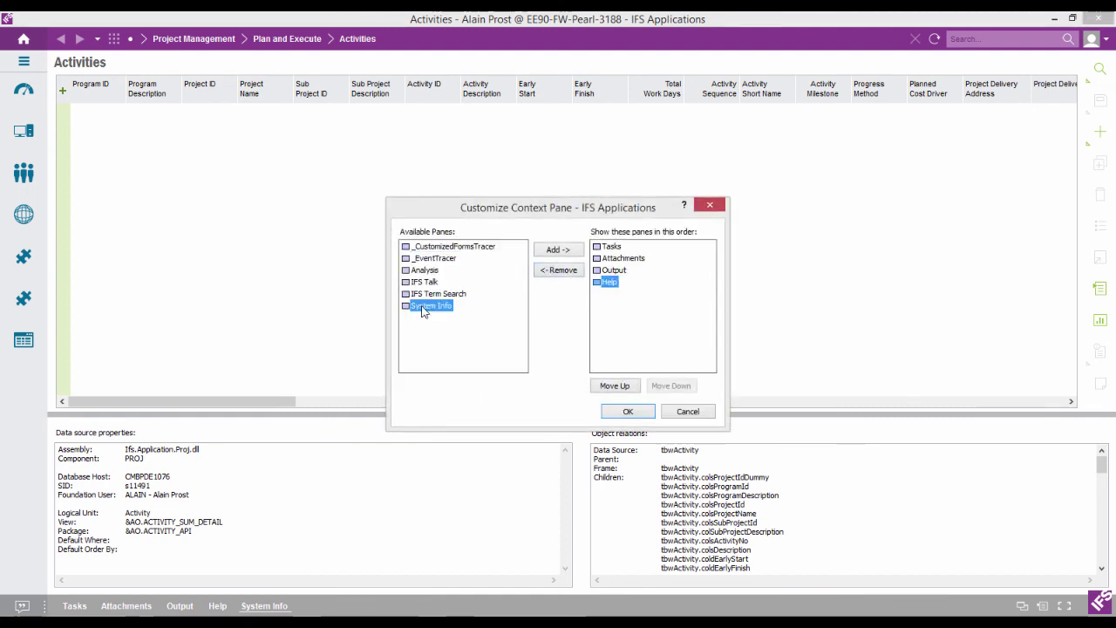
pyautogui.click(555, 250)
pyautogui.click(628, 411)
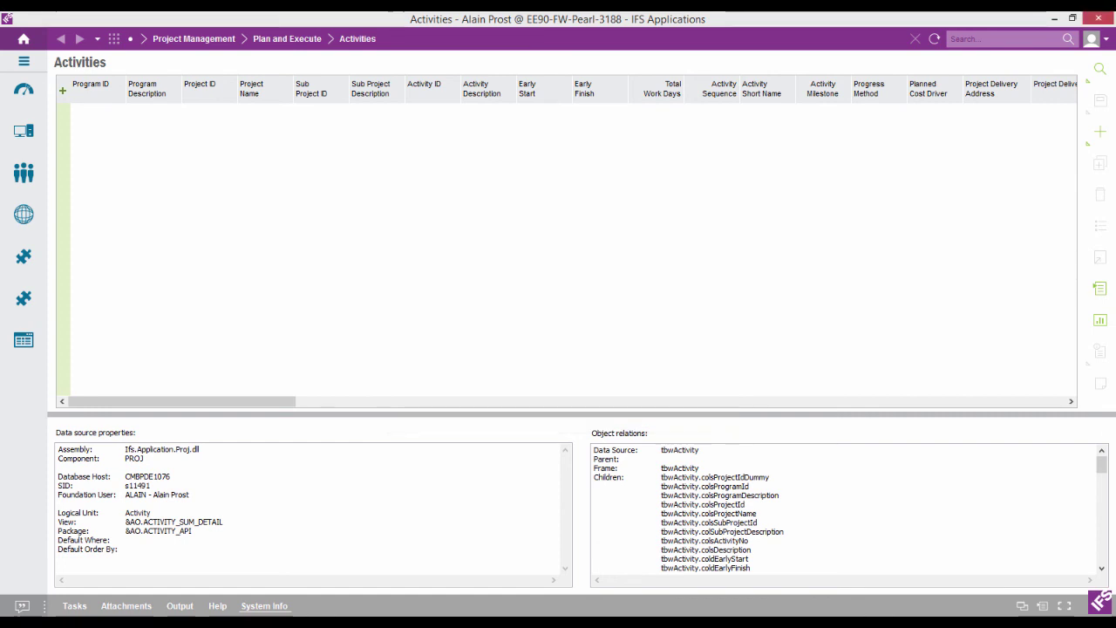
# Step: Search Activities for project ID NA% with Released status and view the search as SQL
pyautogui.click(1098, 71)
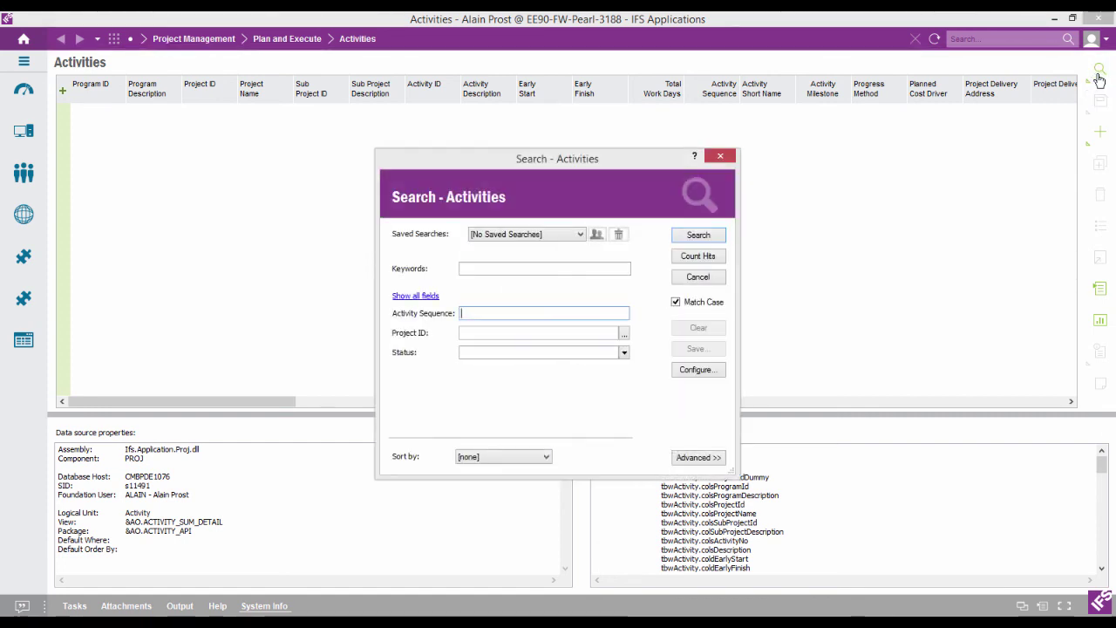
pyautogui.press('Tab')
pyautogui.write('NA%')
pyautogui.click(624, 352)
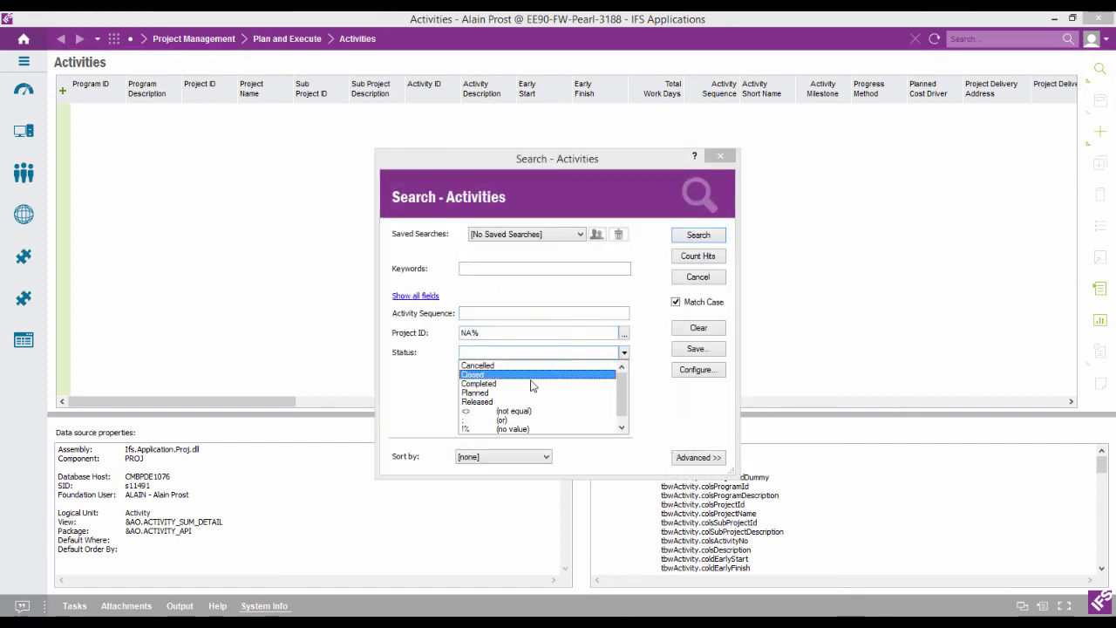
pyautogui.click(492, 402)
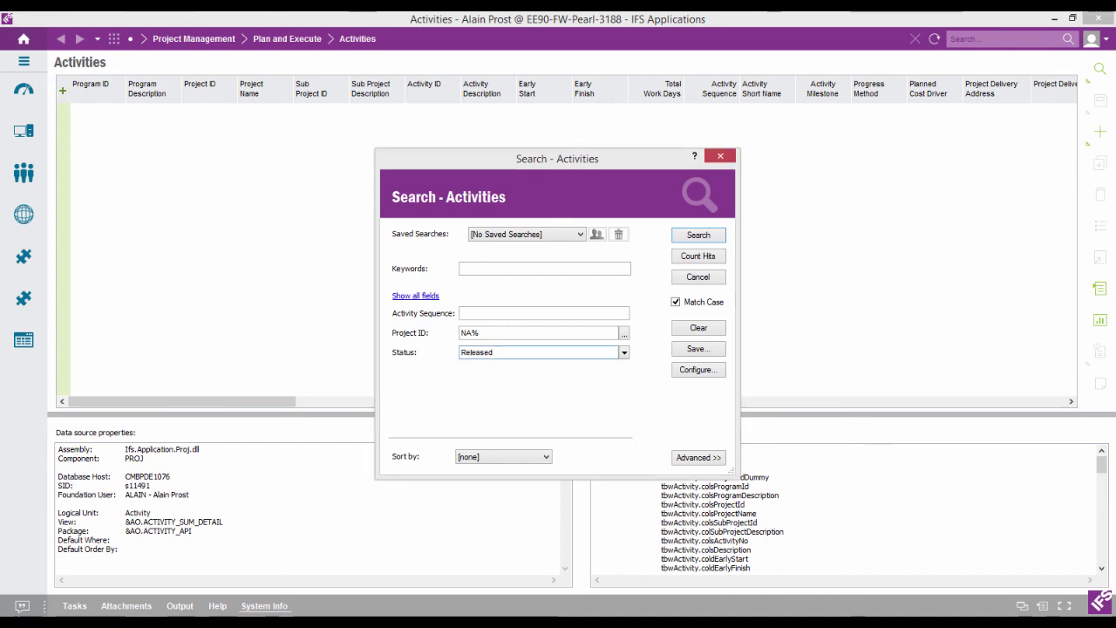
pyautogui.click(708, 460)
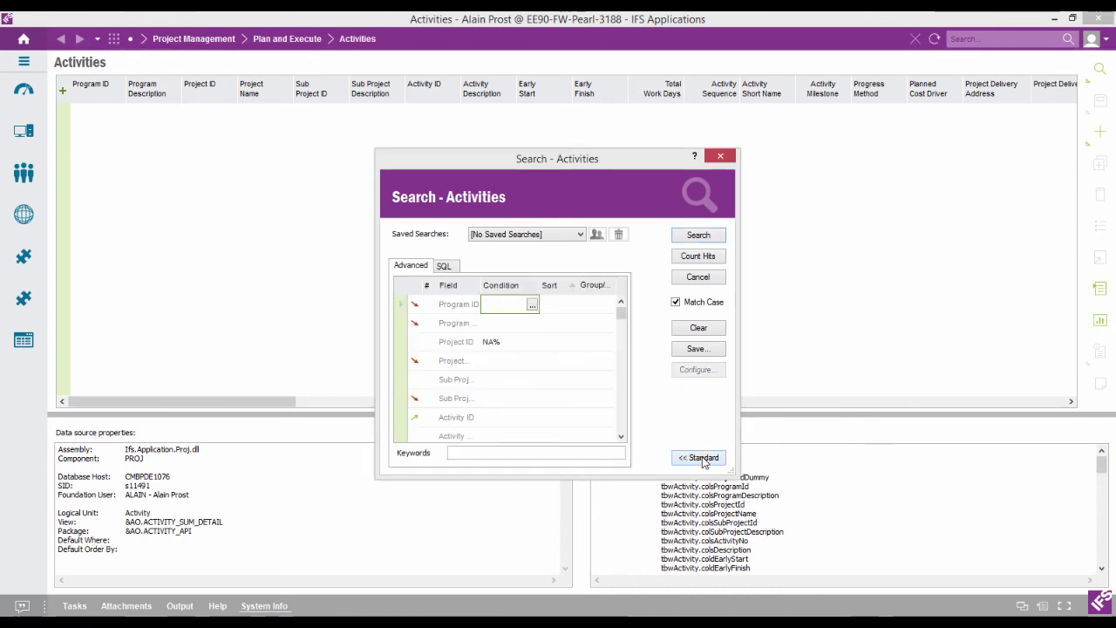
pyautogui.click(444, 266)
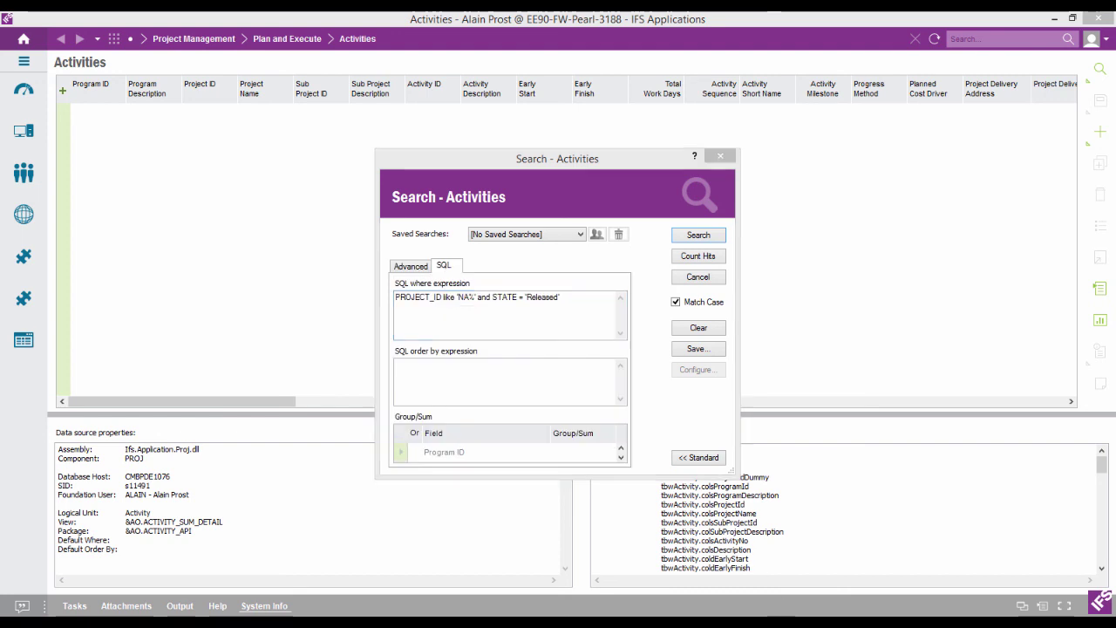